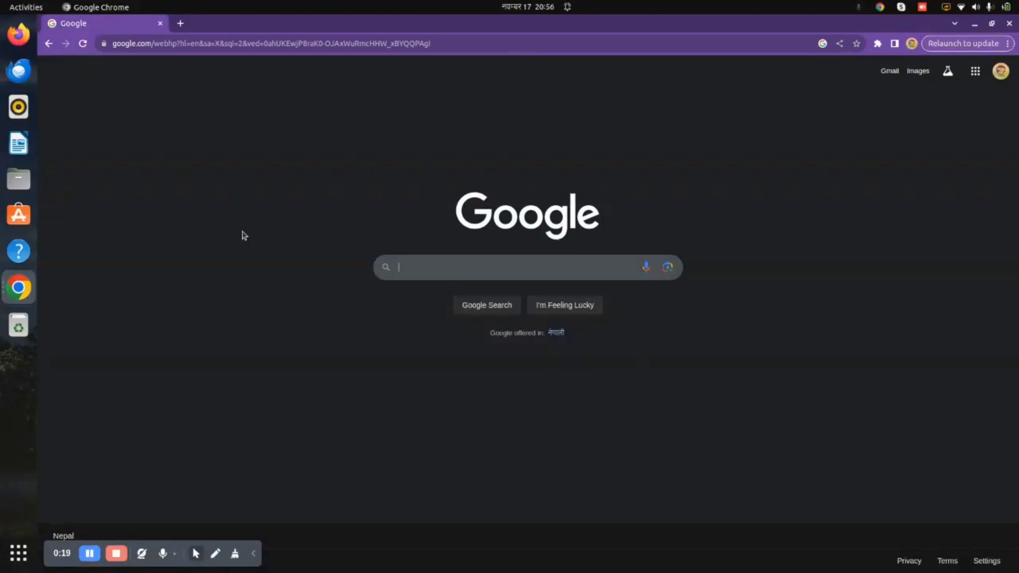
Go to etsy.com/sell to load the 'How to sell on Etsy' page.
left_click(356, 45)
type("etsy")
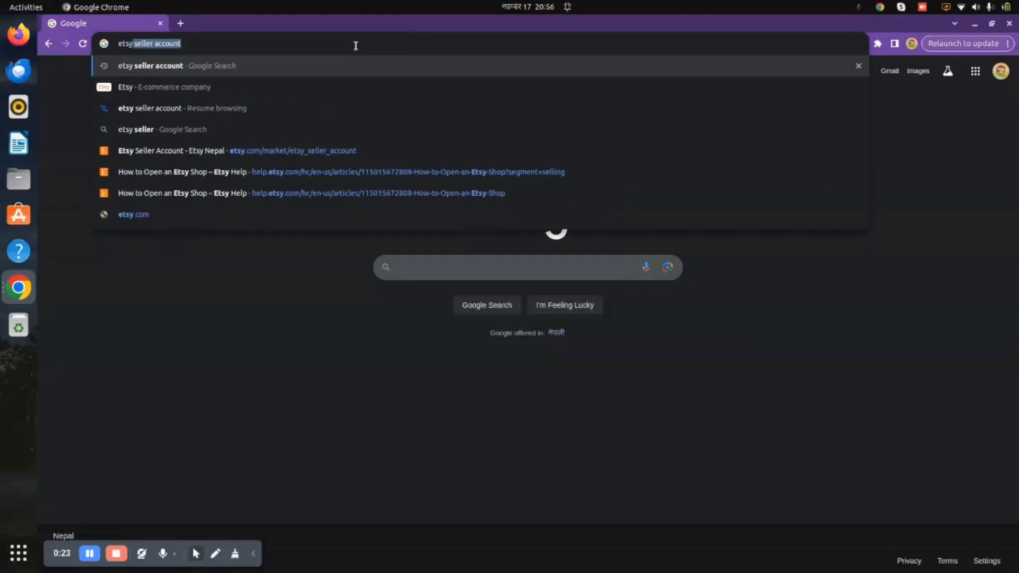
type(".com/se")
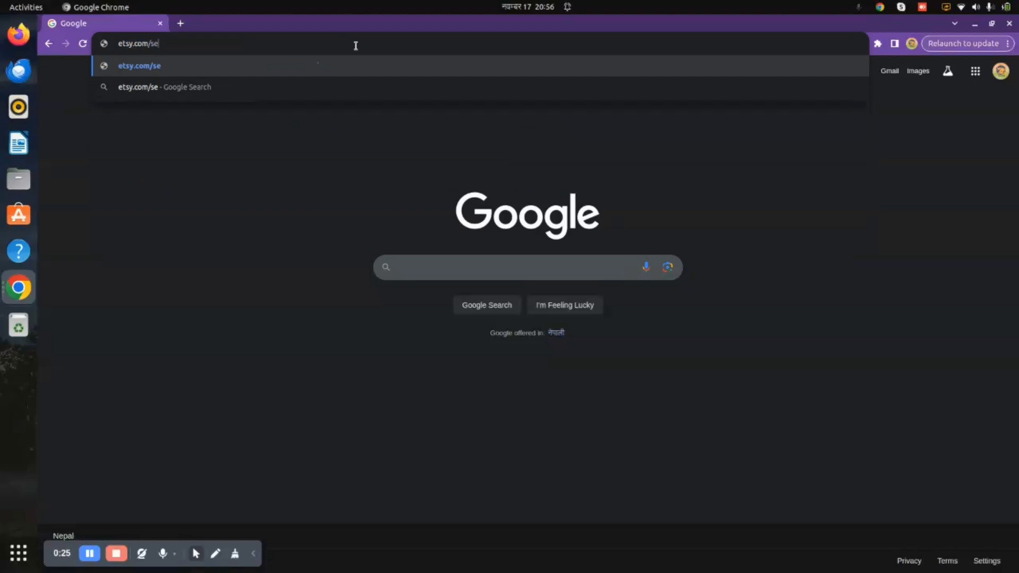
type("ll")
key("Return")
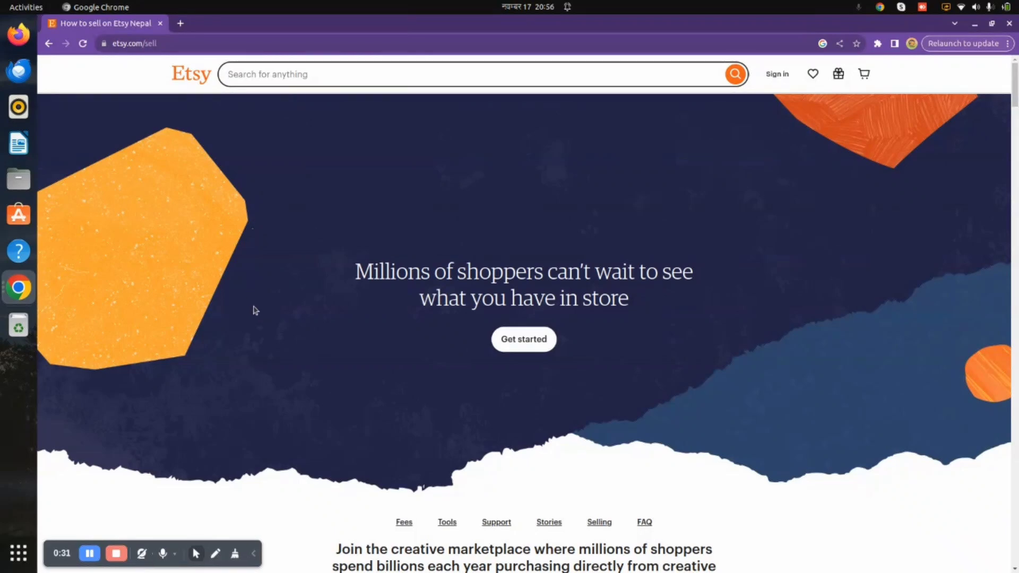
scroll(254, 311, "down", 3)
scroll(254, 310, "down", 10)
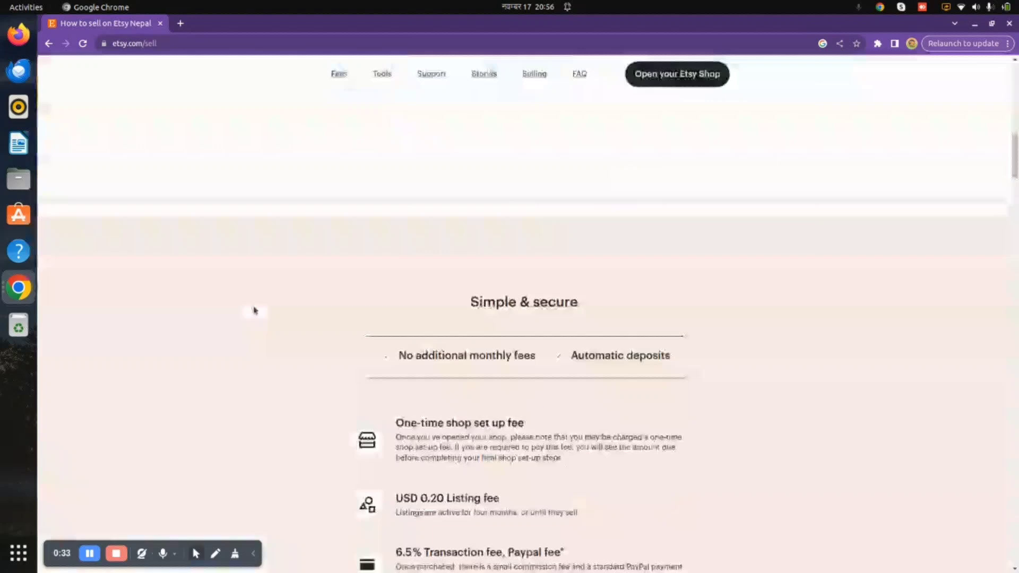
scroll(254, 311, "up", 15)
scroll(254, 311, "down", 3)
scroll(255, 312, "down", 2)
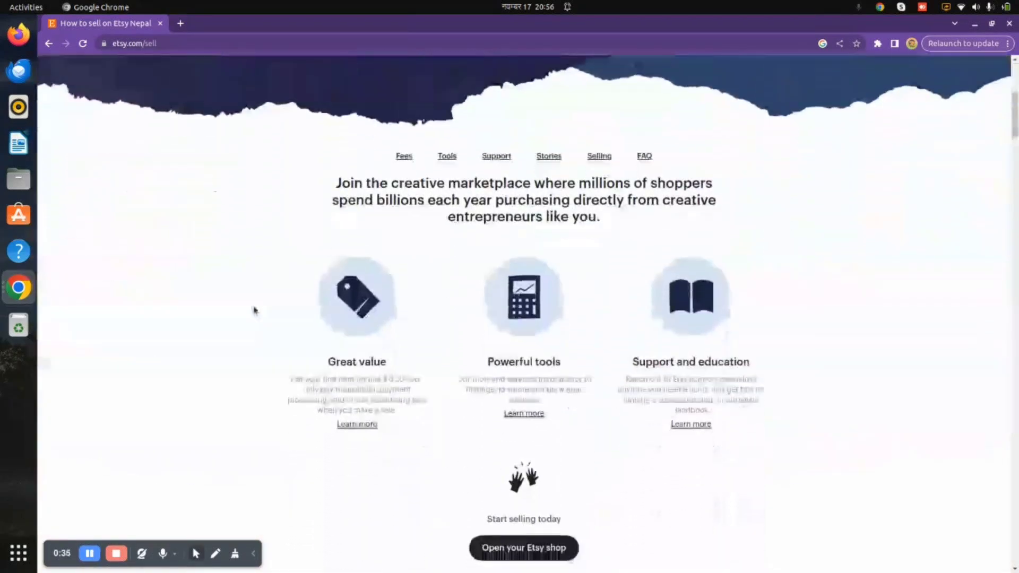
scroll(255, 310, "down", 2)
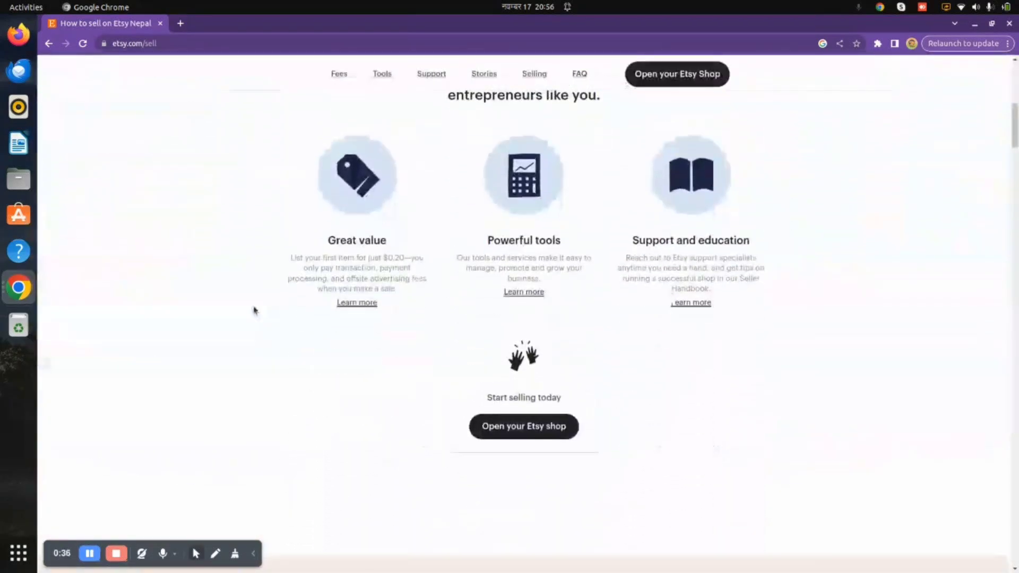
Start opening an Etsy shop and dismiss the saved email suggestions in the sign-in prompt.
left_click(519, 435)
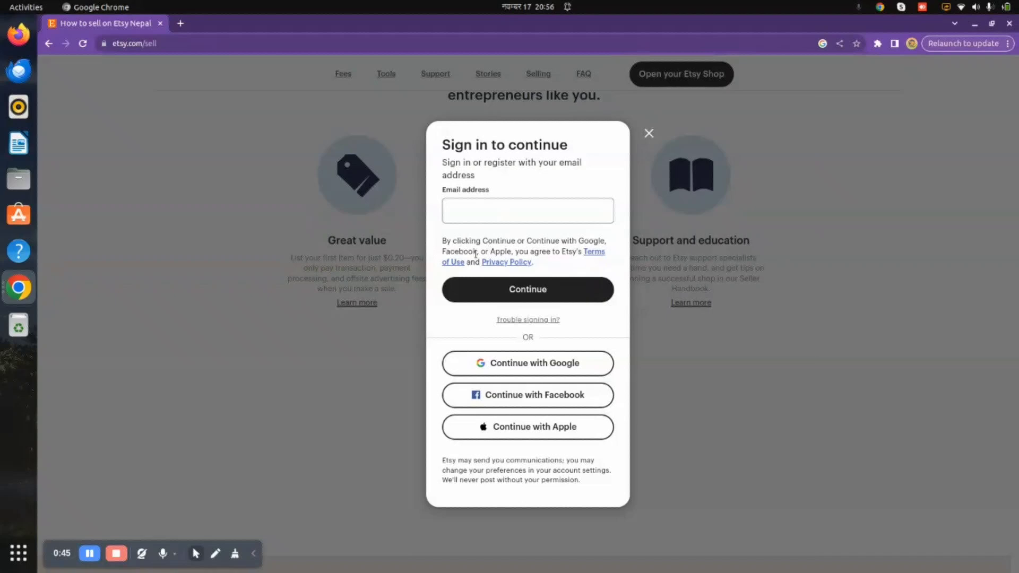
left_click(475, 203)
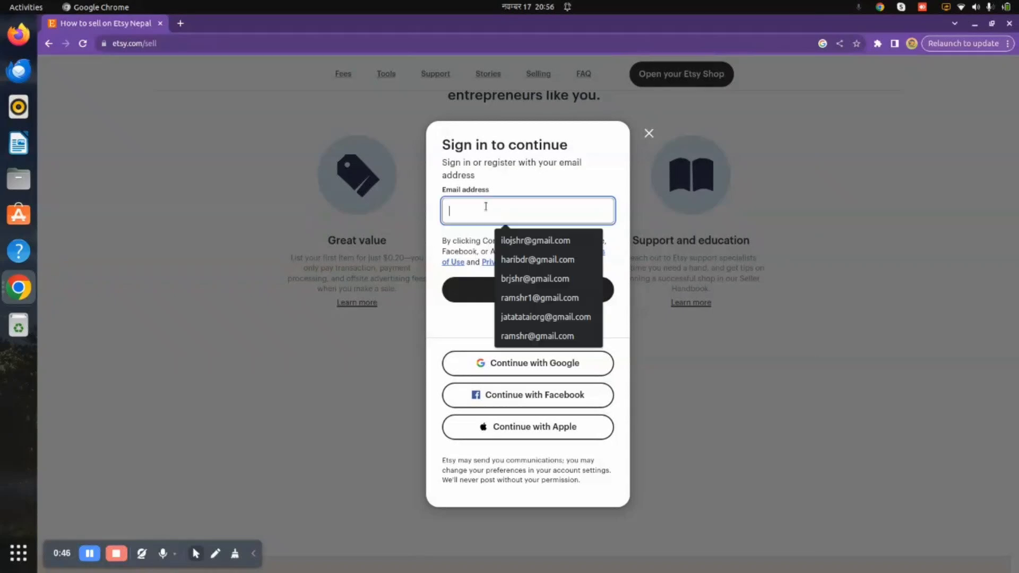
left_click(440, 292)
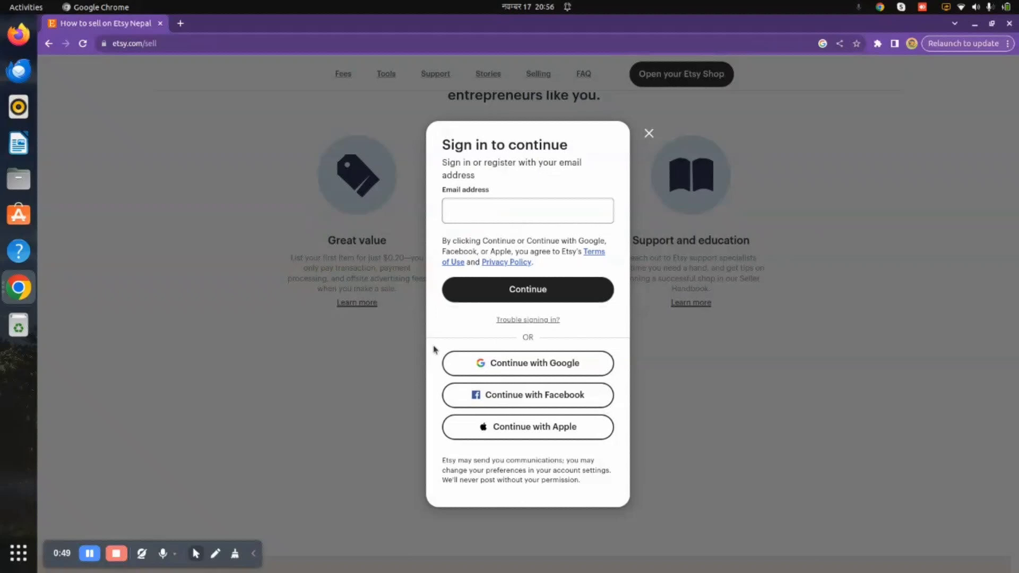
Continue with Google, choose the account, and confirm sharing details with Etsy.
left_click(538, 368)
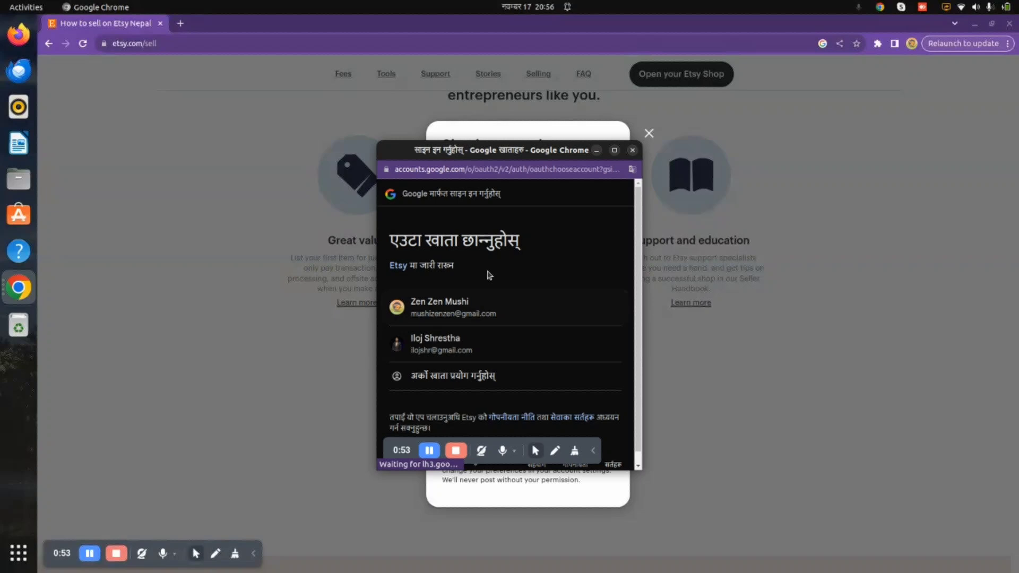
left_click(477, 311)
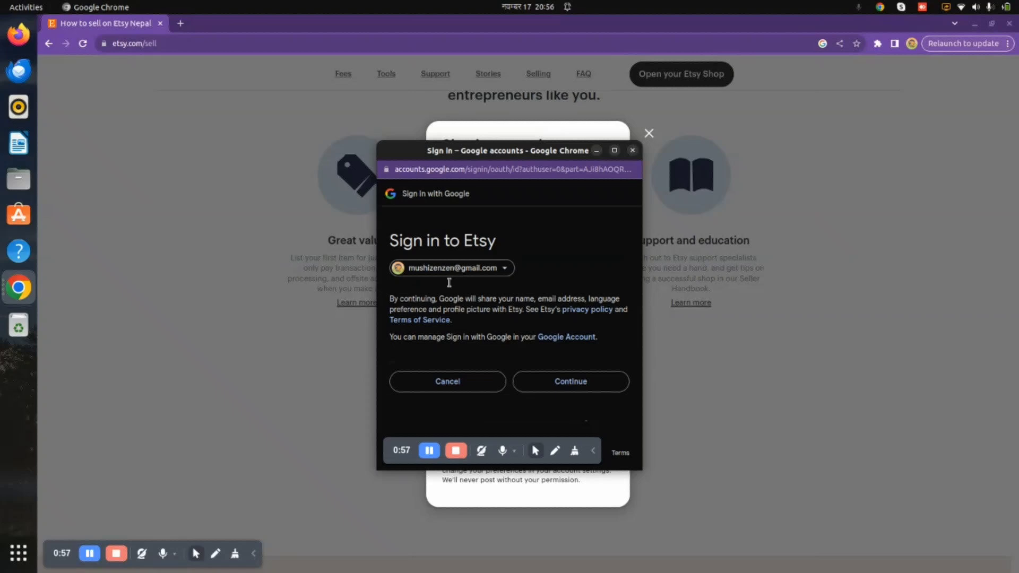
left_click(562, 392)
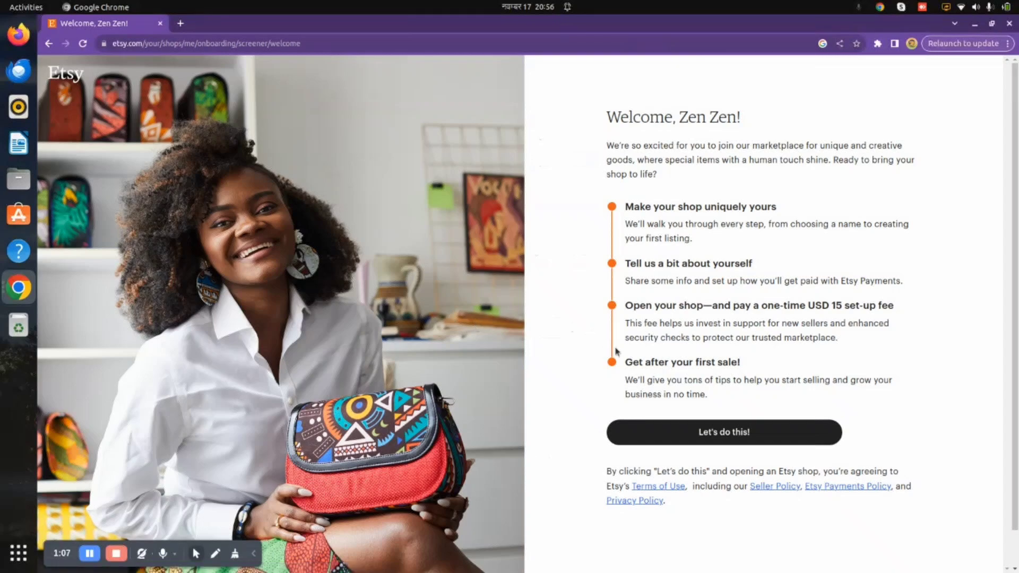
scroll(616, 351, "down", 1)
scroll(616, 350, "up", 1)
scroll(616, 350, "down", 1)
scroll(616, 350, "up", 1)
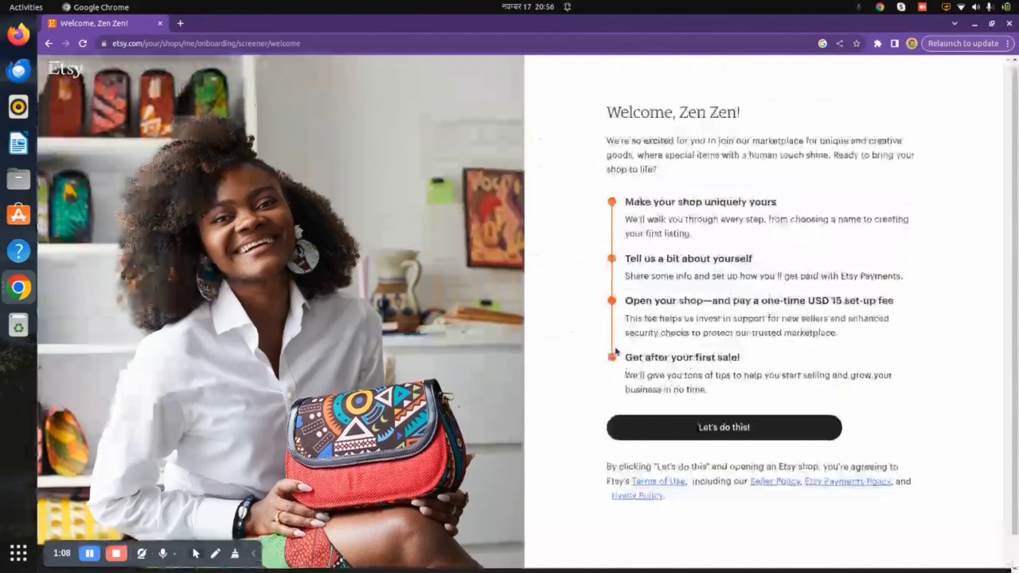
Choose 'Let's do this!' on the Welcome page to begin the onboarding questions.
left_click(709, 437)
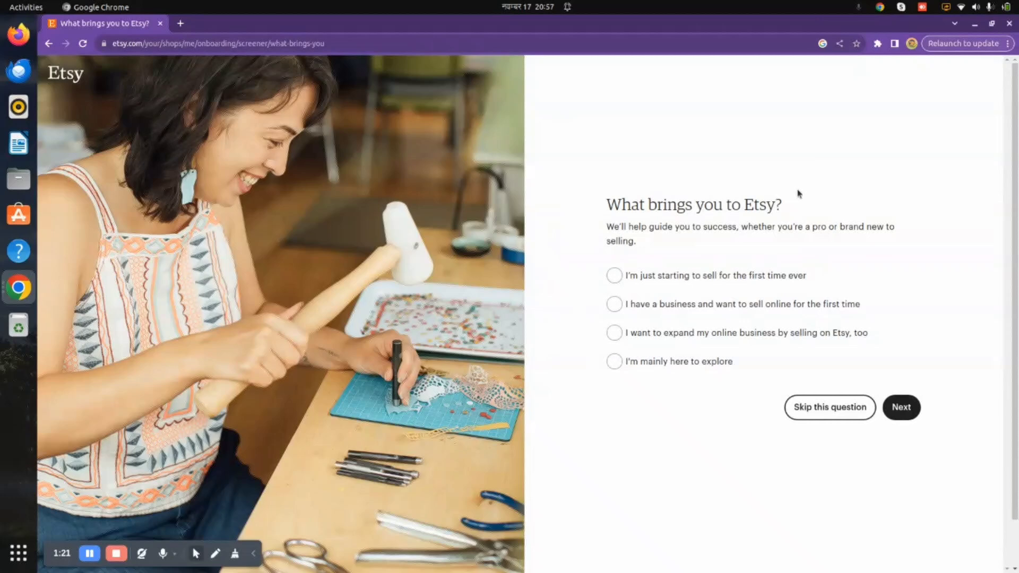
Answer 'I'm mainly here to explore' and advance to the help-topics question.
triple_click(810, 205)
left_click(678, 252)
left_click(617, 362)
left_click(914, 408)
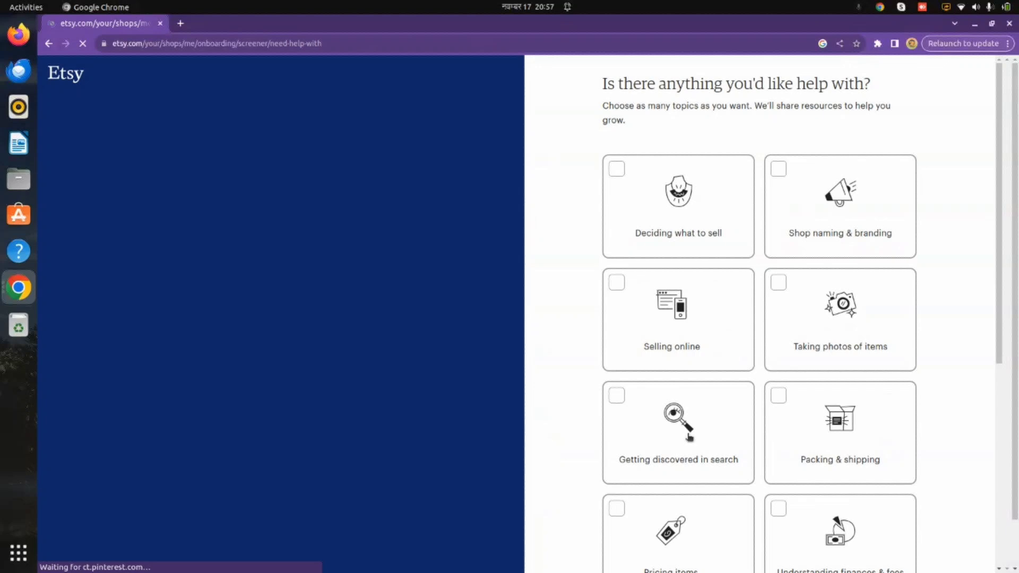
scroll(574, 242, "down", 5)
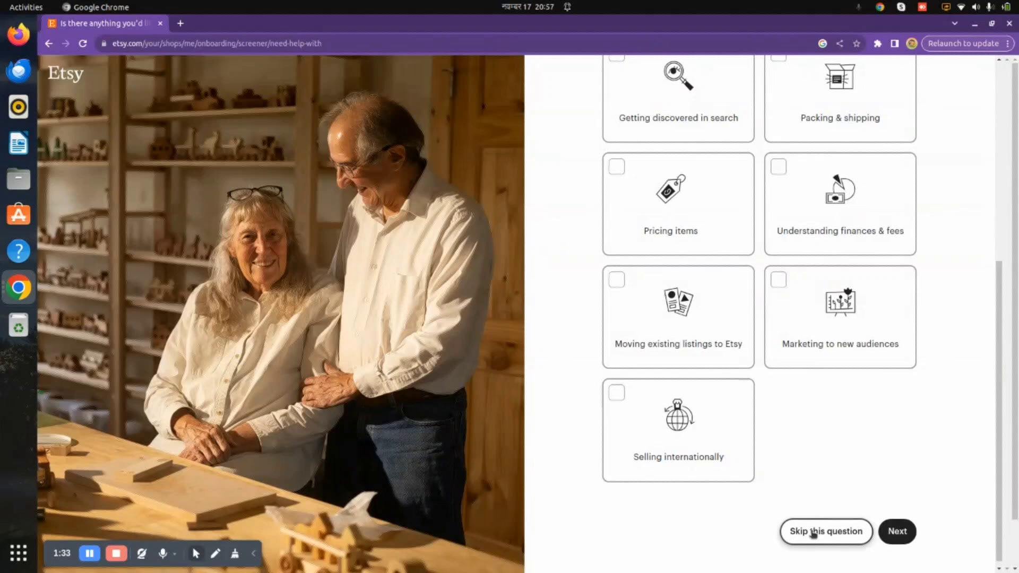
scroll(824, 386, "up", 5)
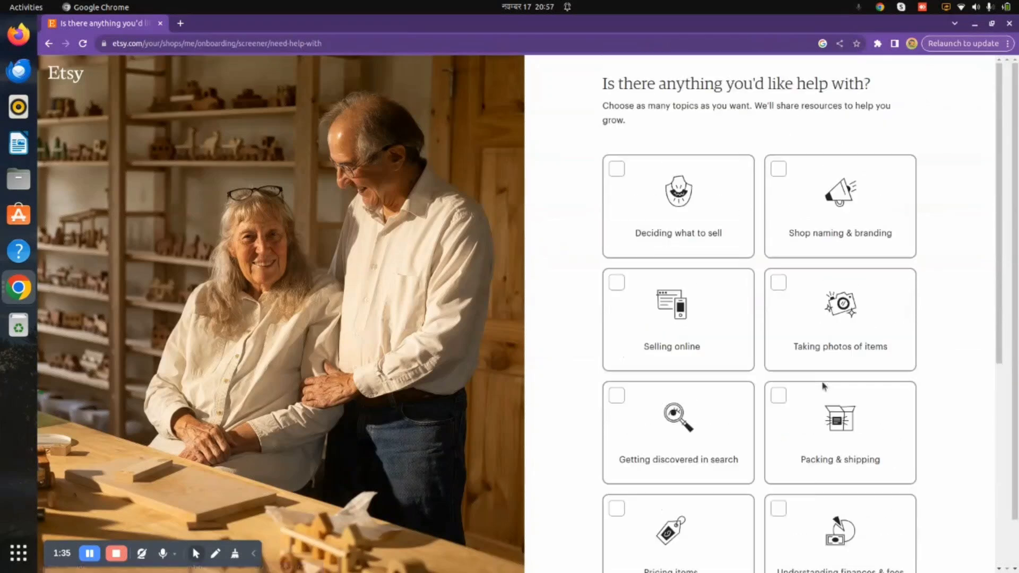
Pick the 'Selling online' help topic and advance to the start-your-shop page.
left_click(693, 326)
scroll(721, 344, "down", 5)
left_click(888, 522)
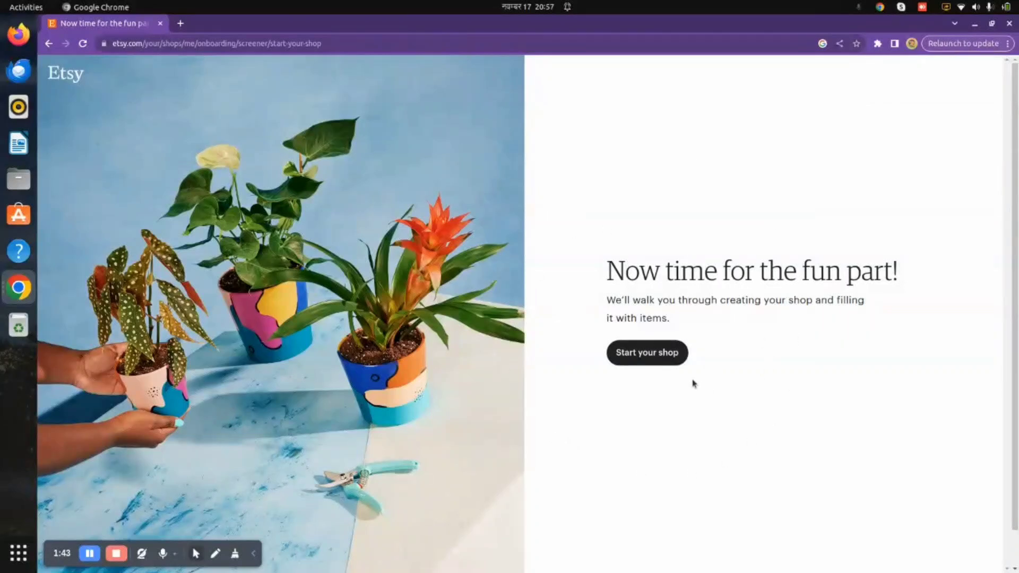
Choose 'Start your shop' to reach the Shop preferences step.
left_click(664, 362)
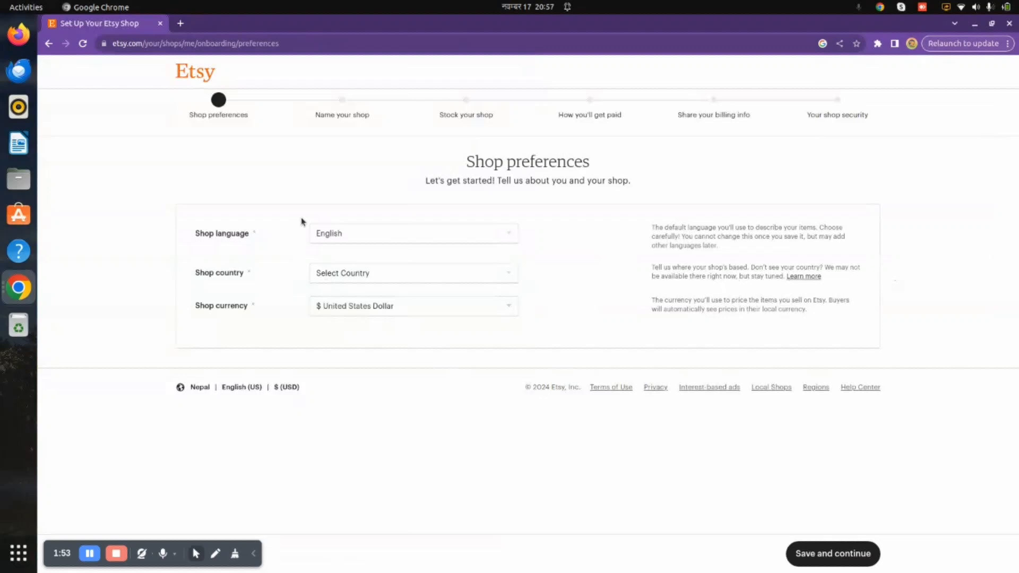
Save shop preferences: English language, United States country, US Dollar currency.
left_click(360, 239)
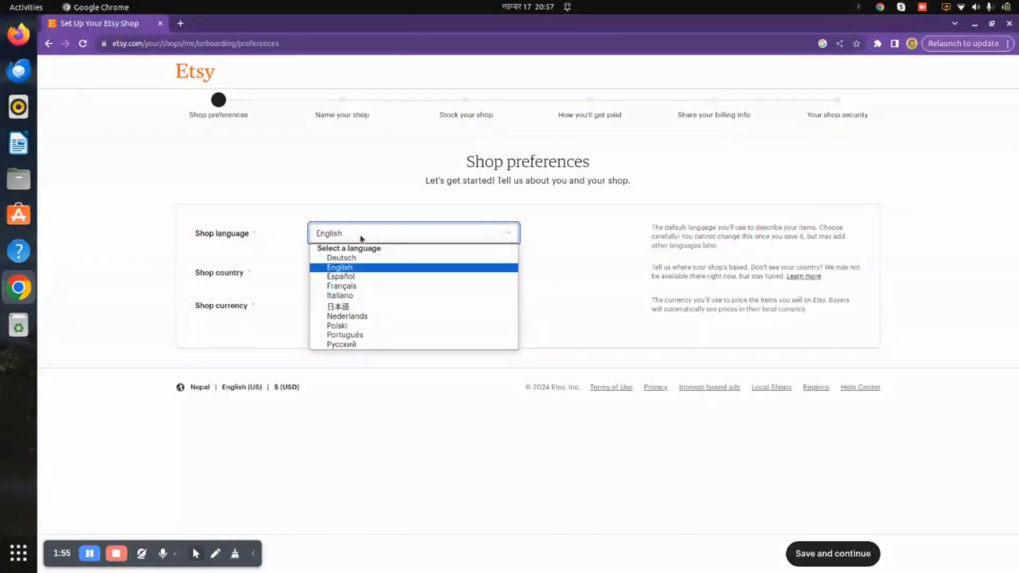
left_click(345, 279)
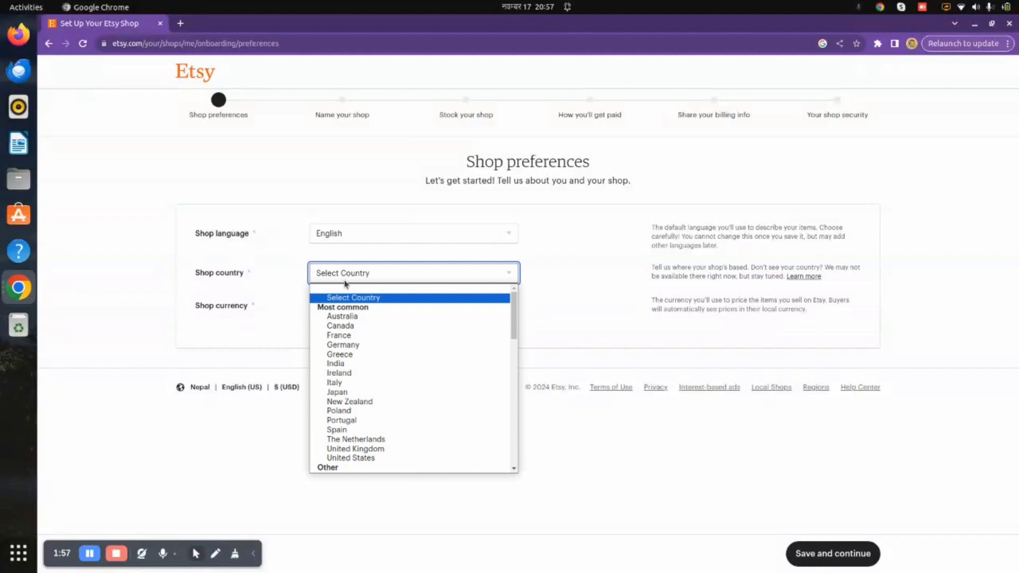
type("nd")
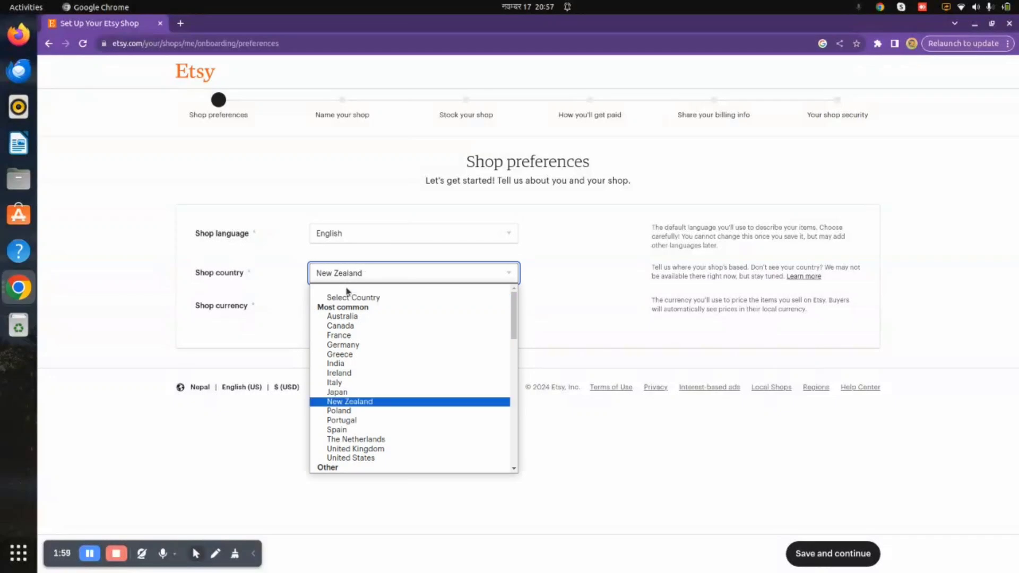
scroll(375, 433, "down", 1)
scroll(375, 432, "down", 2)
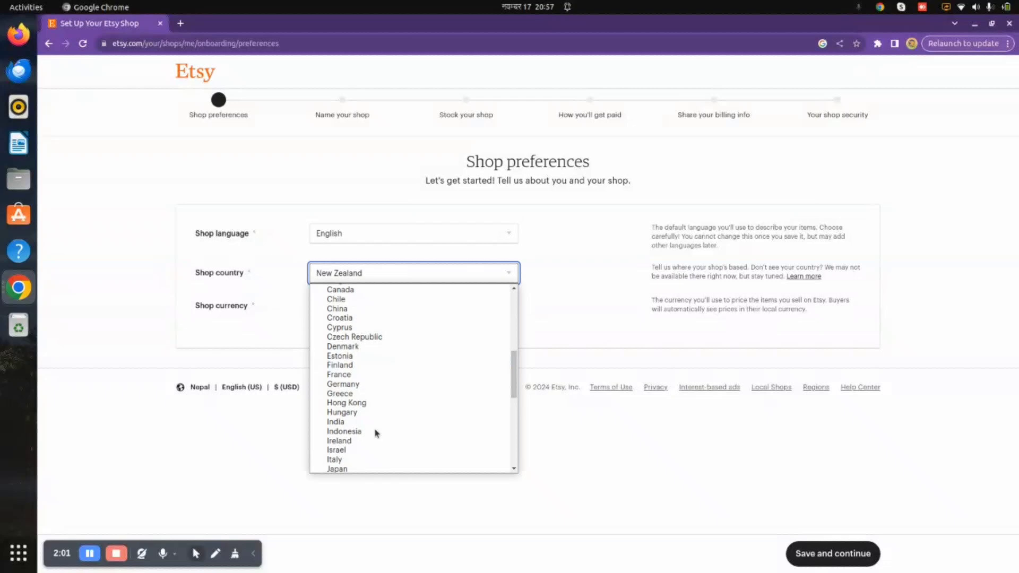
scroll(374, 432, "up", 2)
left_click(375, 387)
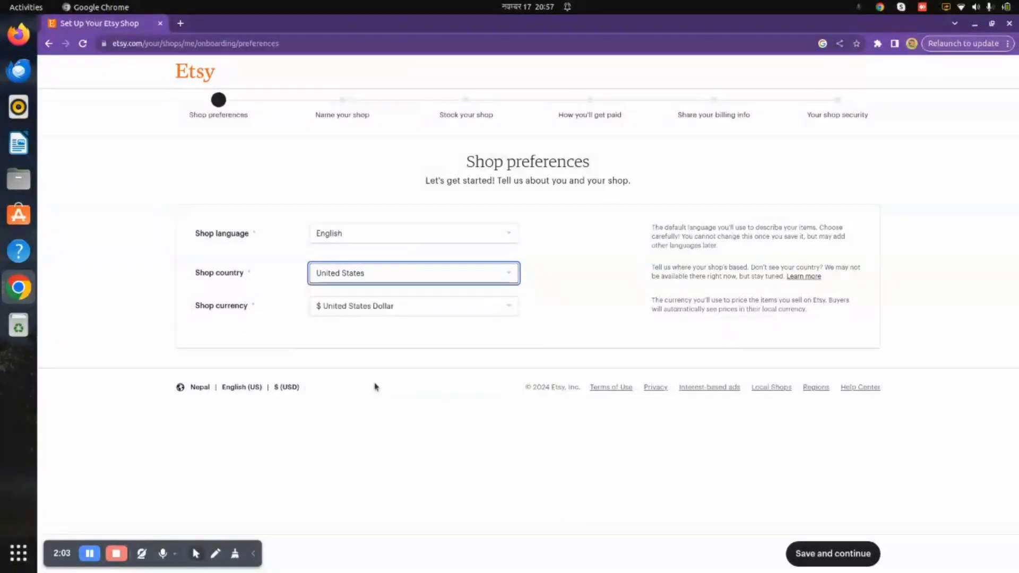
left_click(380, 312)
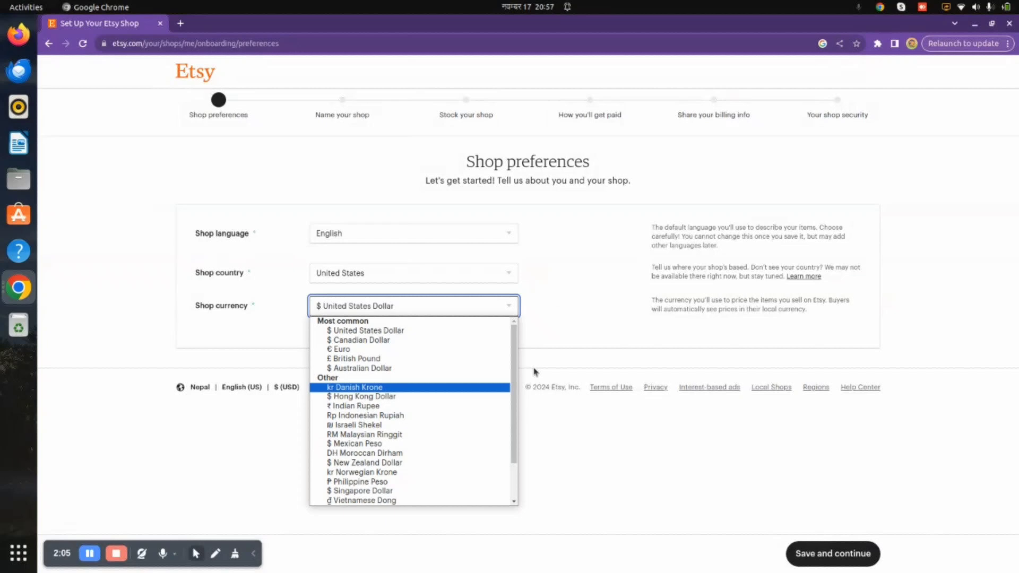
left_click(439, 333)
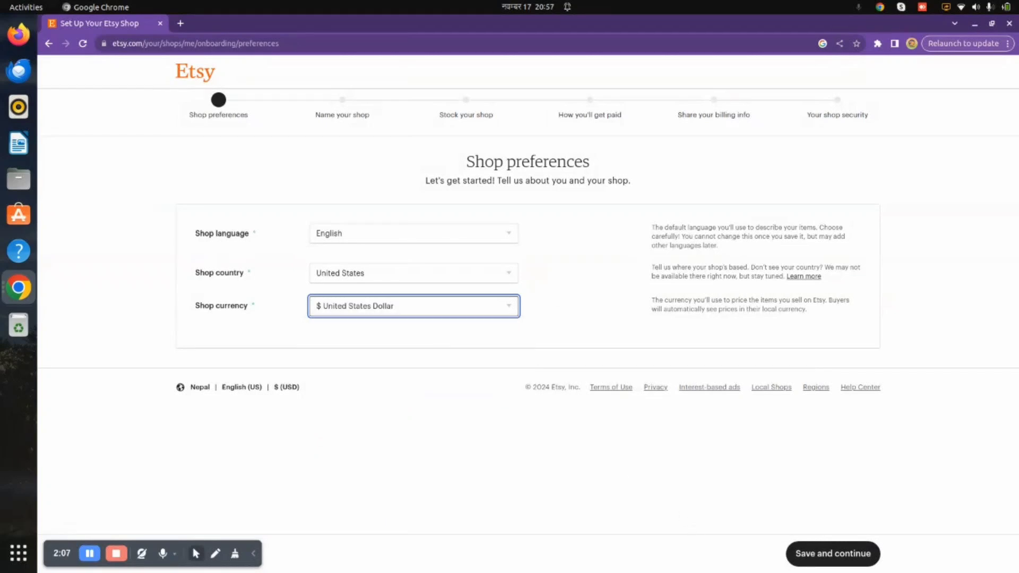
left_click(810, 553)
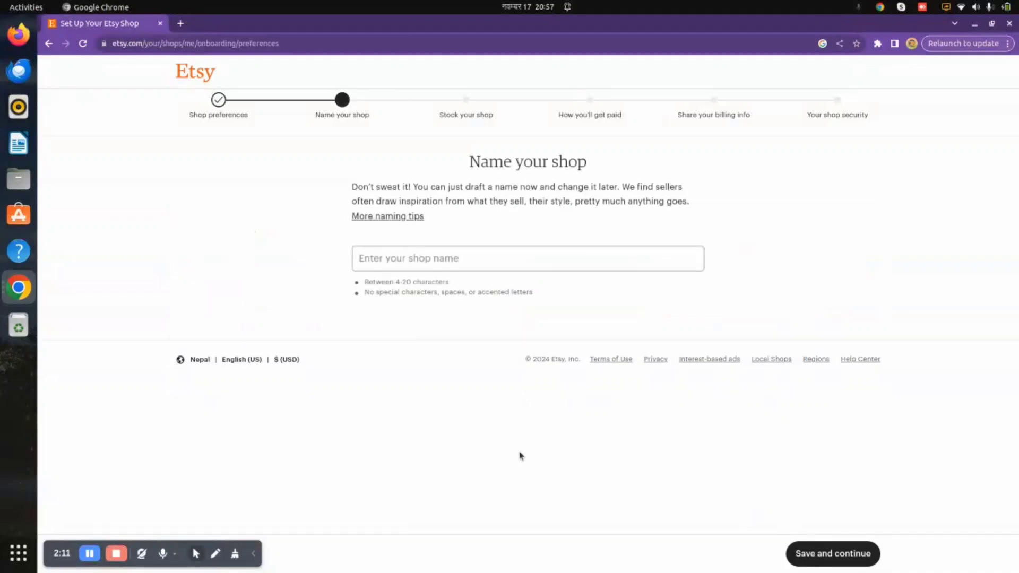
Enter 'tutorialspoint' as the shop name and let the availability check run.
left_click(517, 263)
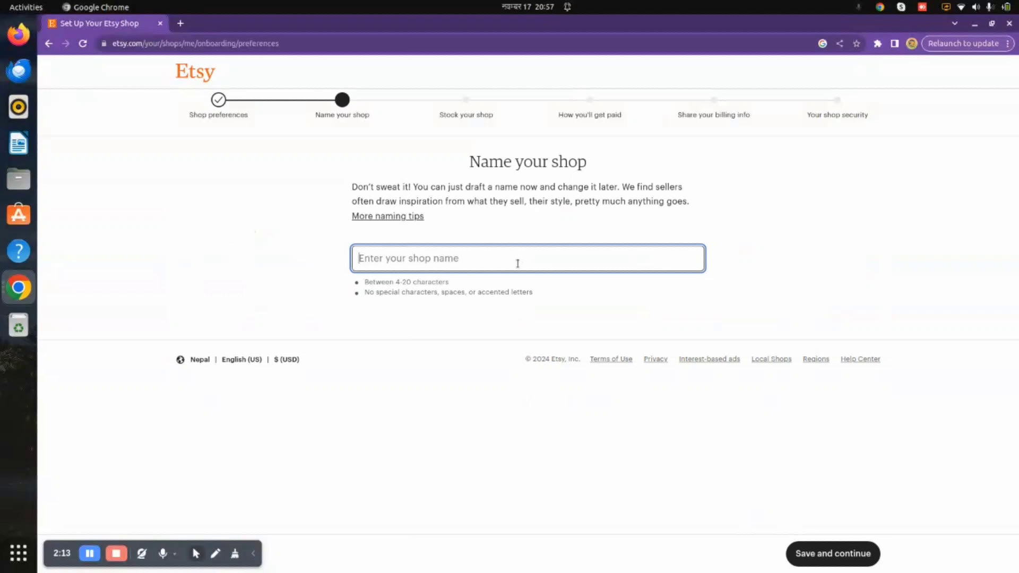
type("tutorials")
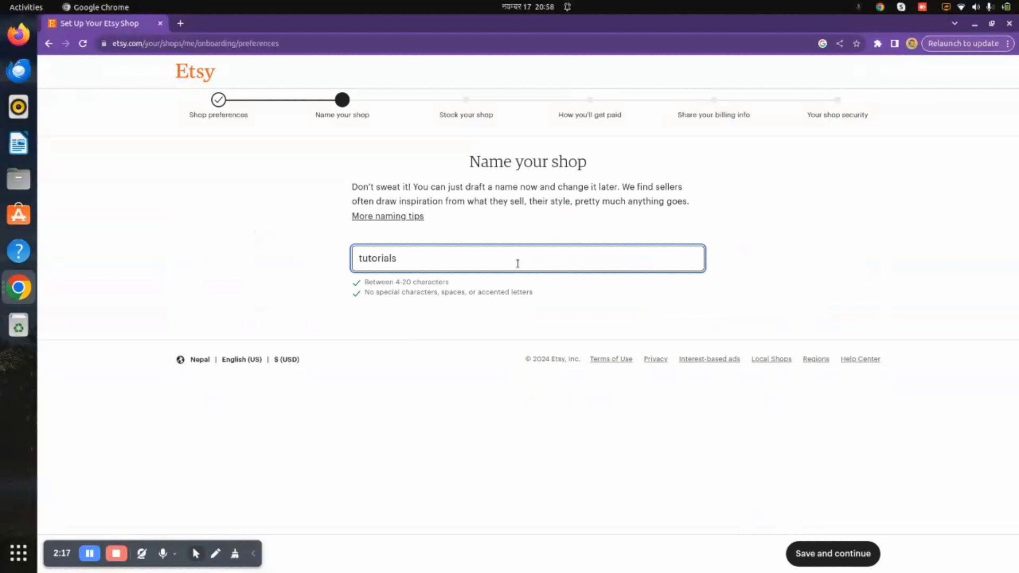
type("point")
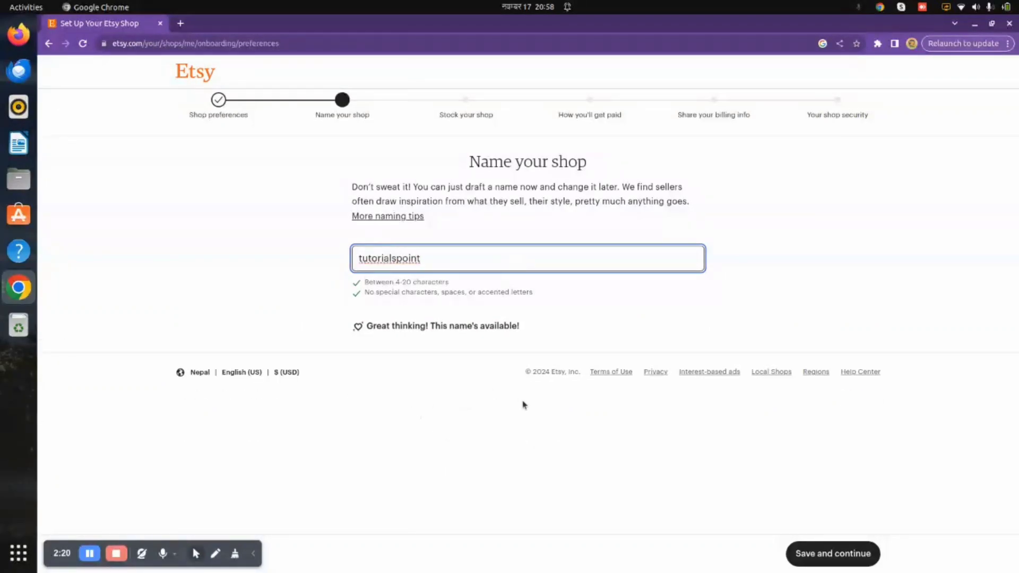
Save the shop name, then search for and choose Computers as the listing category.
left_click(818, 548)
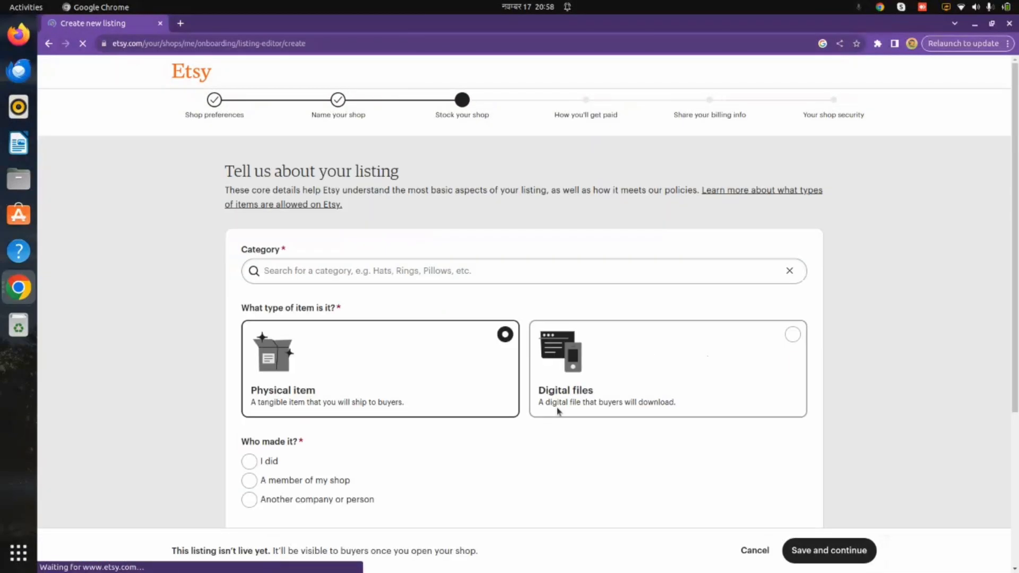
scroll(439, 402, "down", 3)
scroll(439, 402, "down", 2)
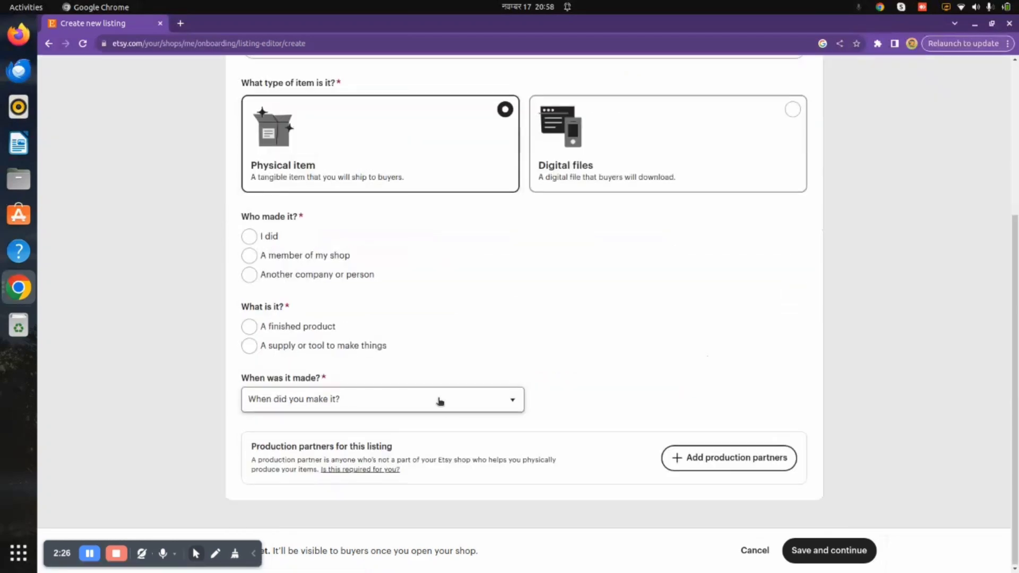
scroll(439, 402, "up", 5)
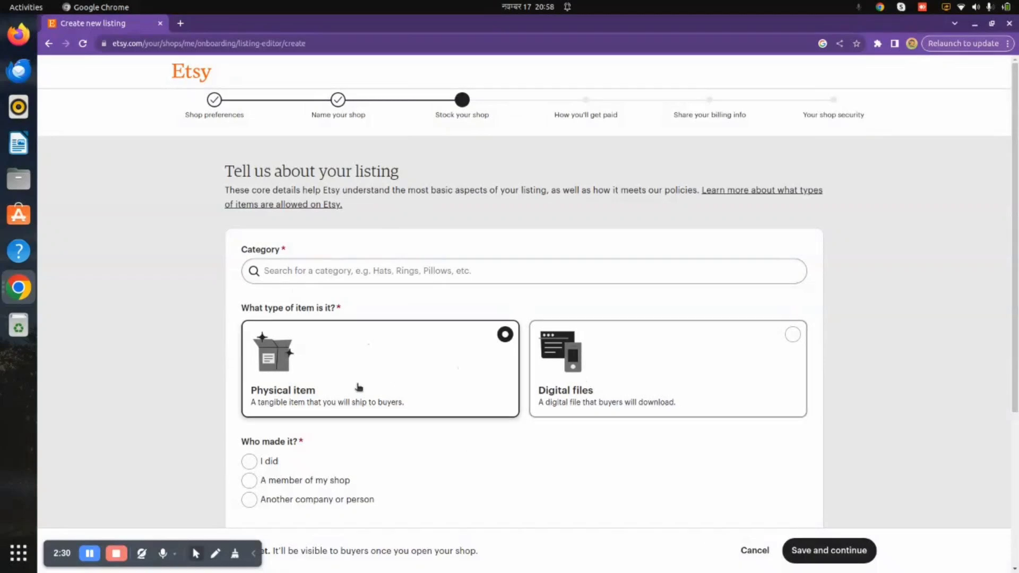
left_click(353, 273)
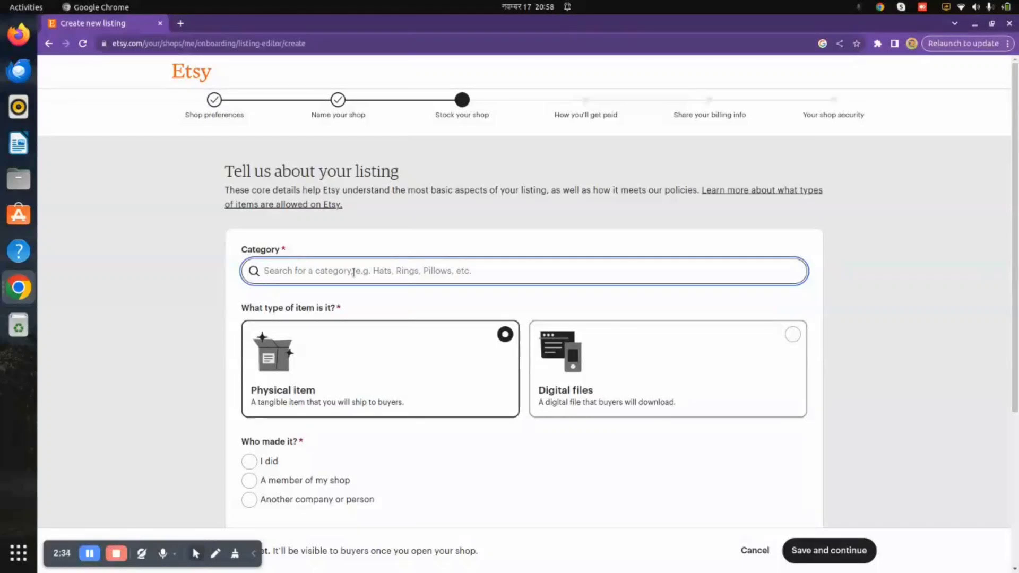
type("hats")
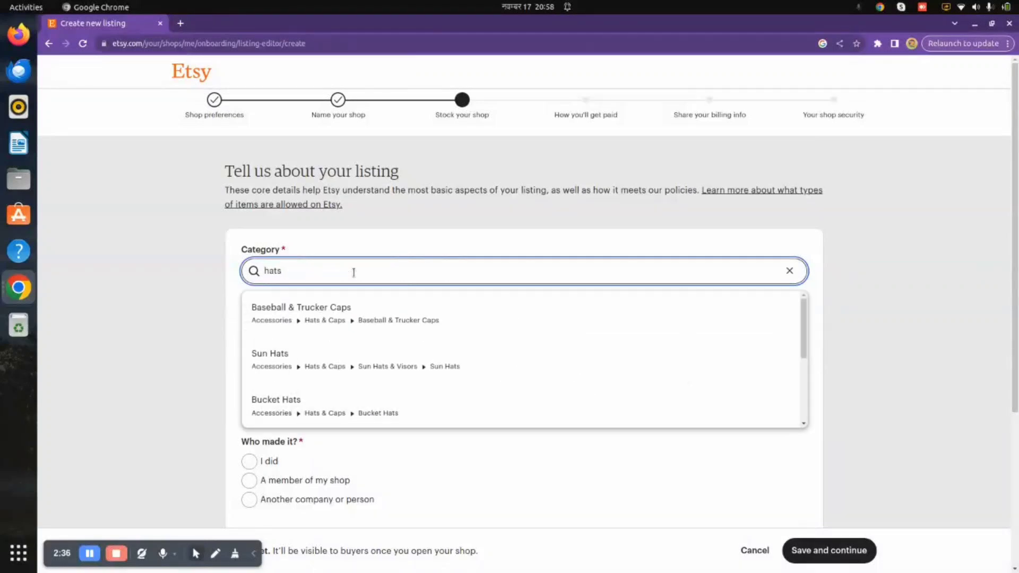
left_click(353, 314)
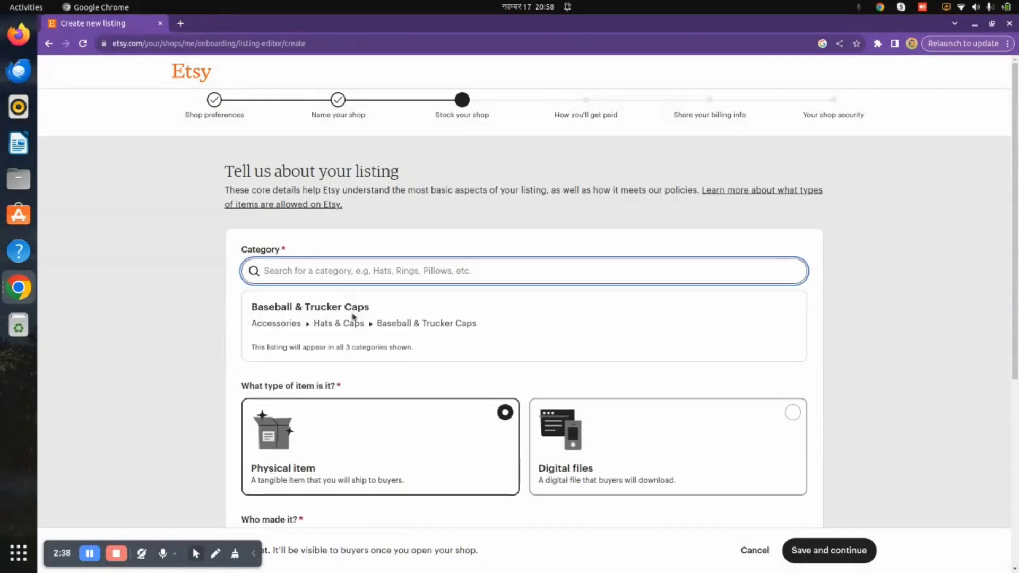
type("com")
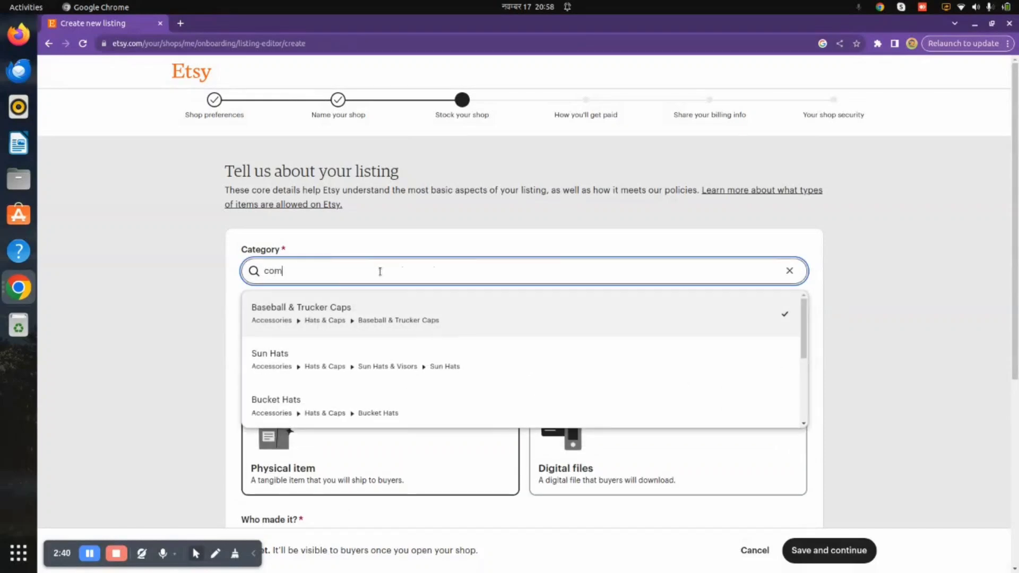
type("puters")
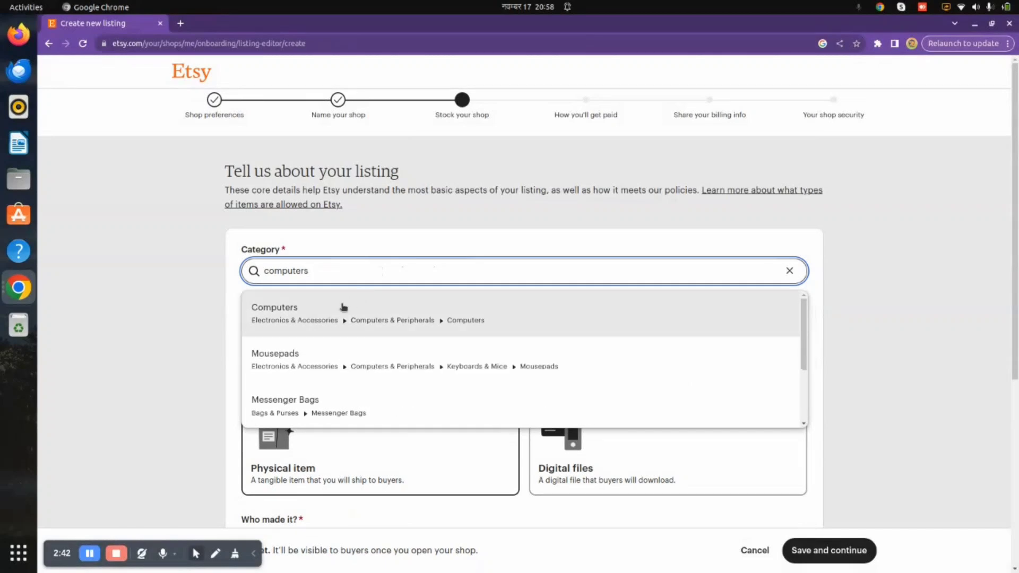
left_click(341, 308)
scroll(418, 362, "down", 4)
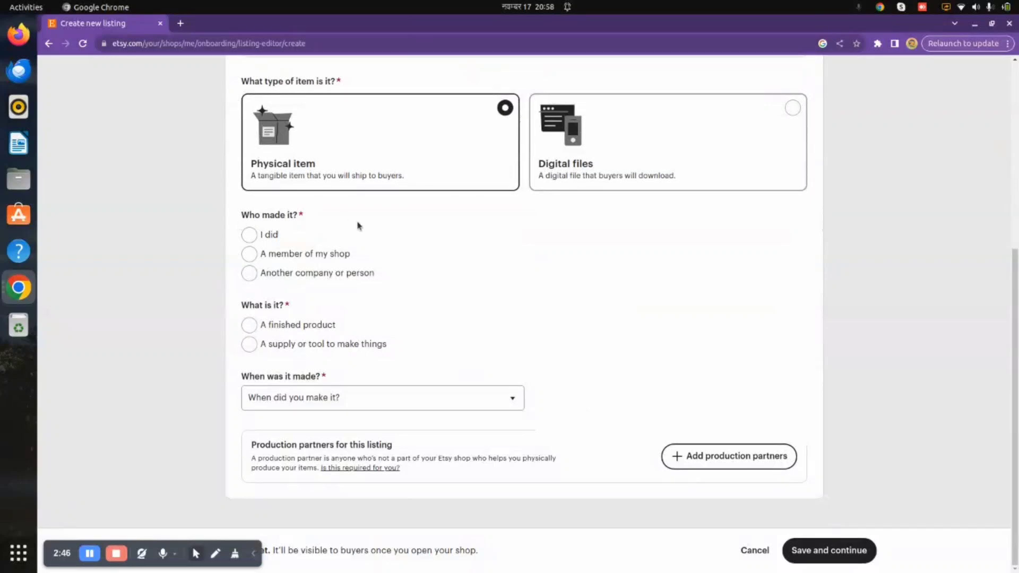
scroll(374, 219, "up", 1)
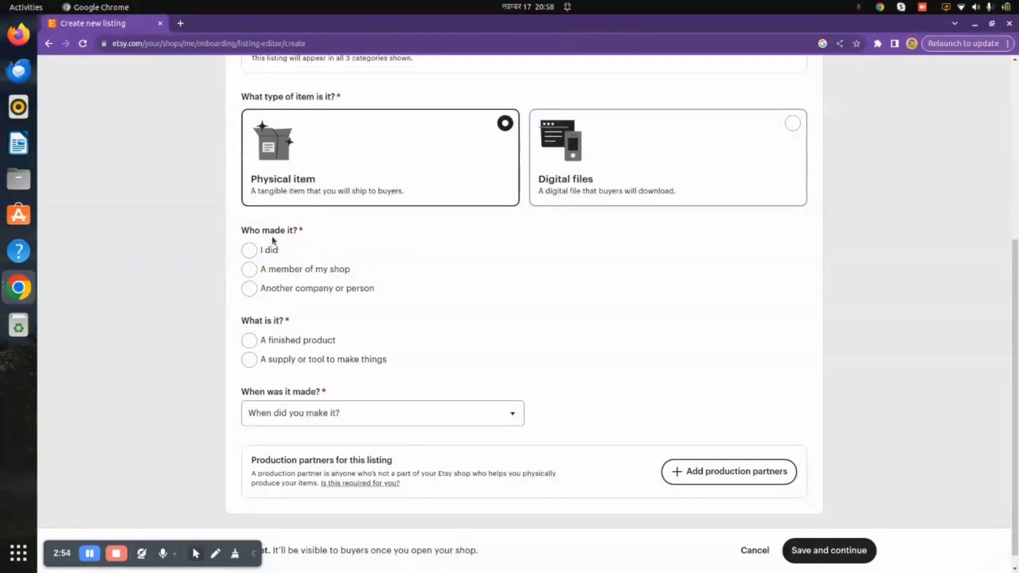
Answer the item questions: I did, a supply or tool, Made To Order, made from scratch, no tools.
left_click_drag(244, 231, 308, 235)
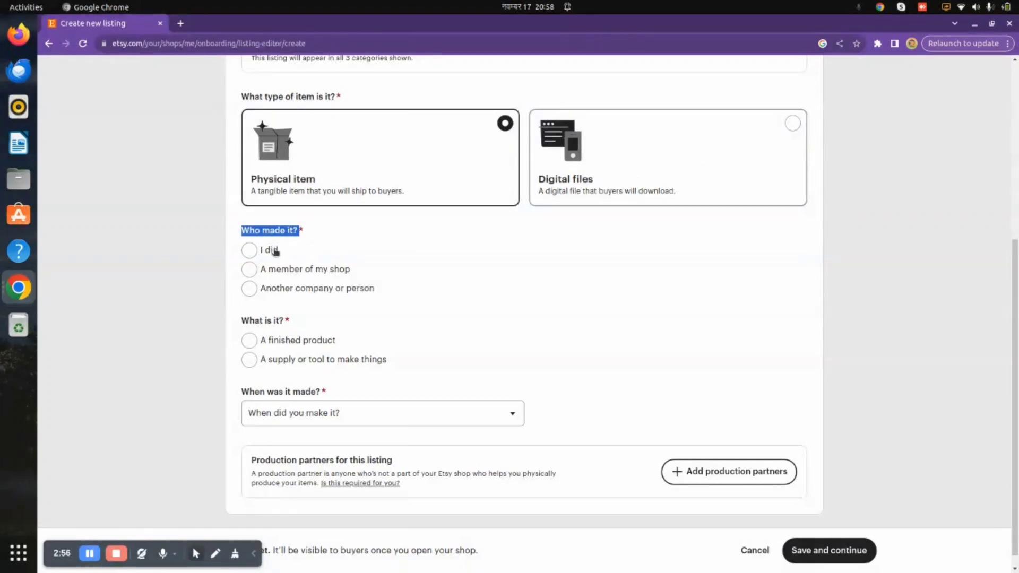
left_click(249, 250)
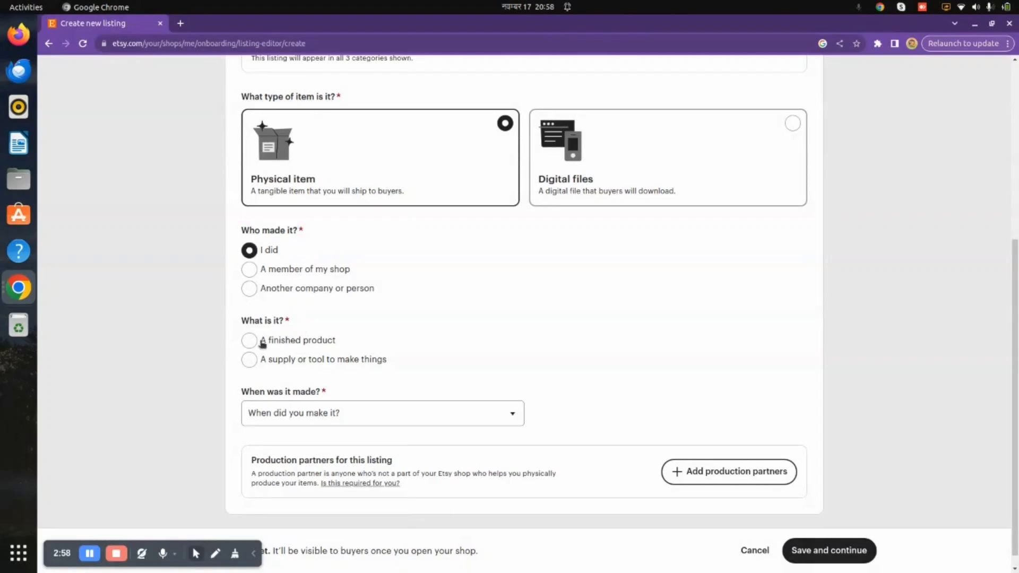
left_click(249, 360)
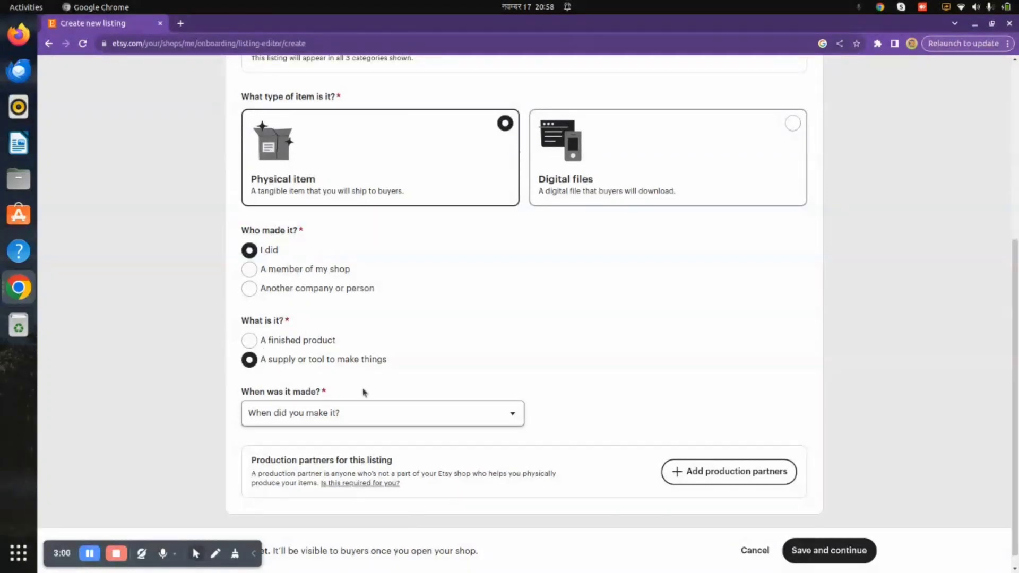
left_click(339, 413)
left_click(338, 413)
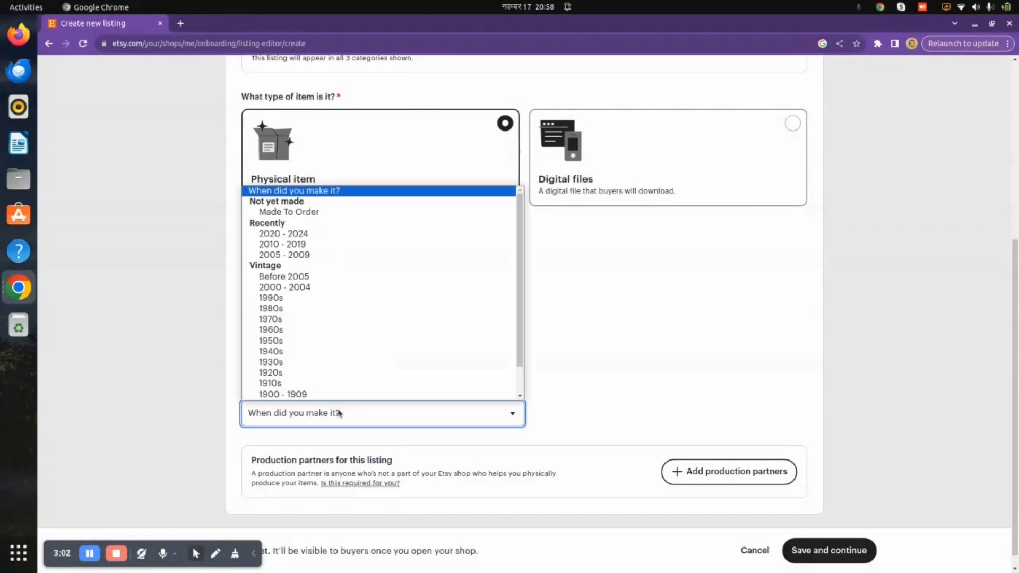
left_click(337, 213)
scroll(438, 425, "down", 5)
scroll(440, 429, "up", 3)
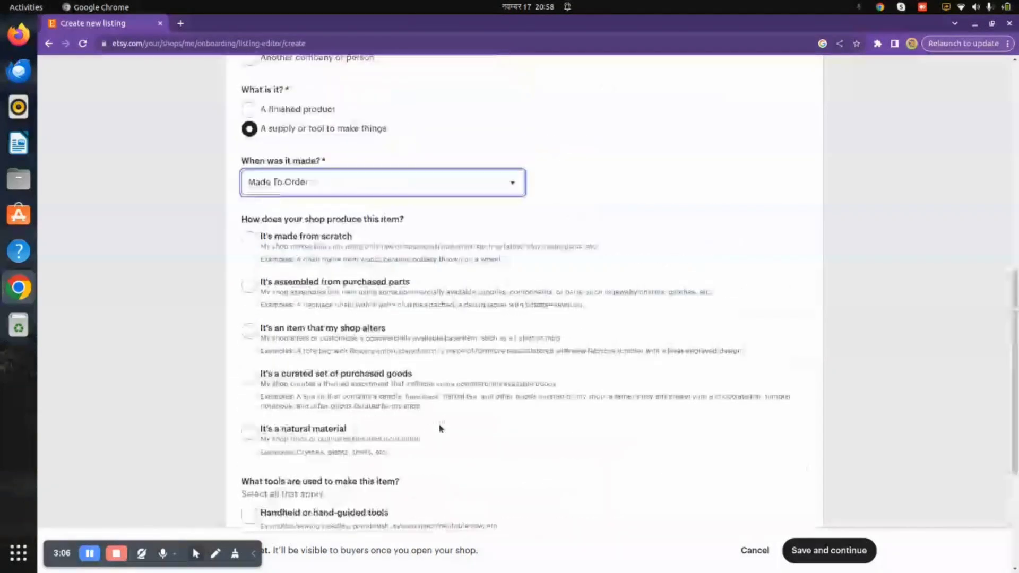
left_click(249, 238)
scroll(355, 409, "down", 3)
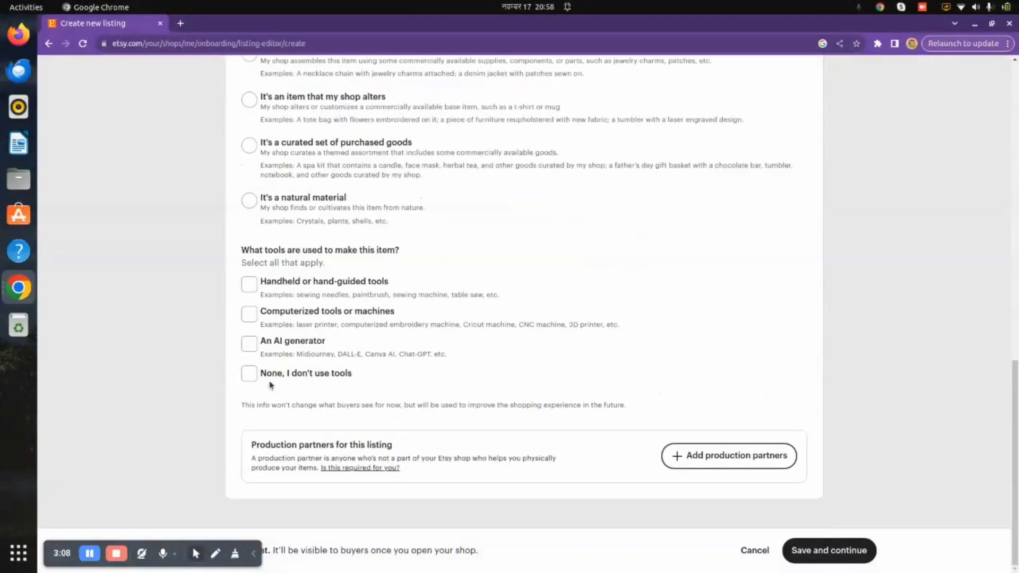
left_click(252, 373)
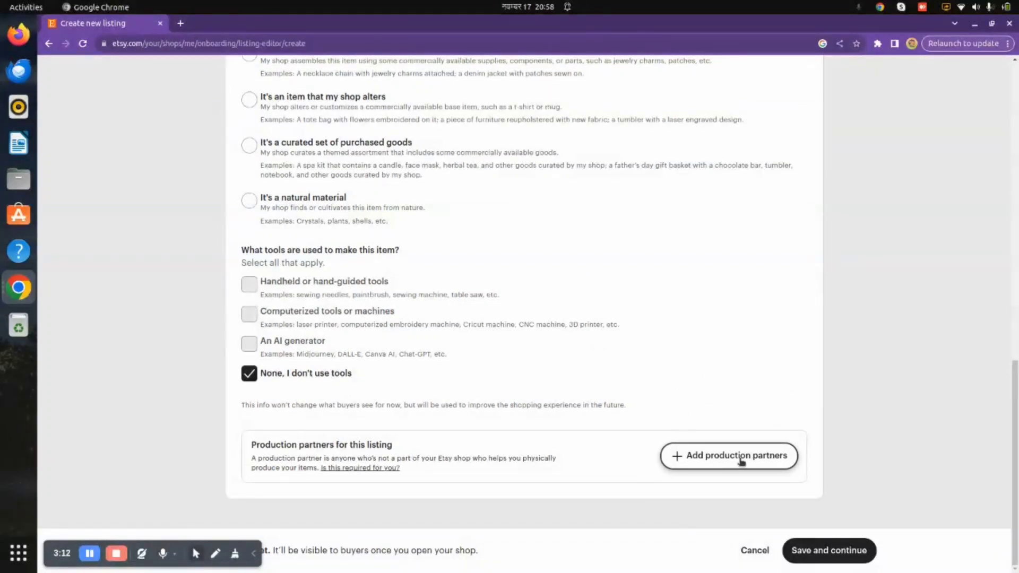
Save the Physical item and Computers details, then start the title 'test' and dismiss the photo tip.
left_click(851, 551)
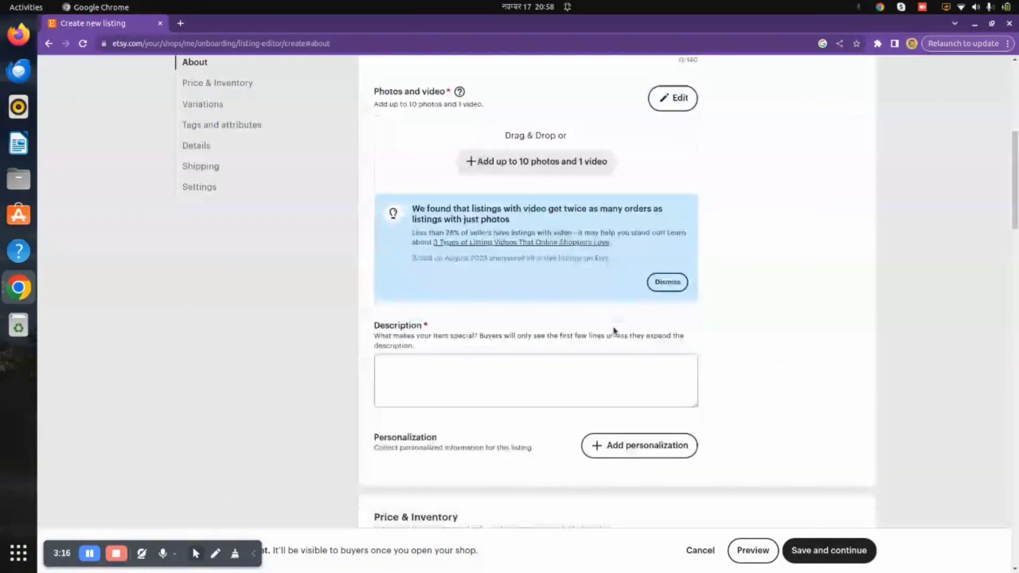
scroll(613, 330, "up", 3)
scroll(613, 331, "up", 2)
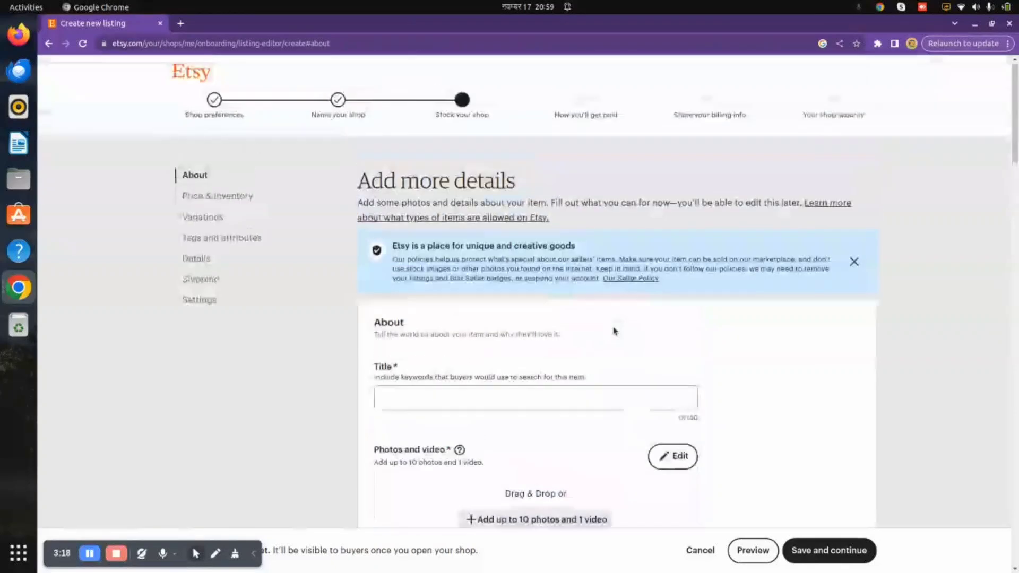
scroll(613, 330, "down", 2)
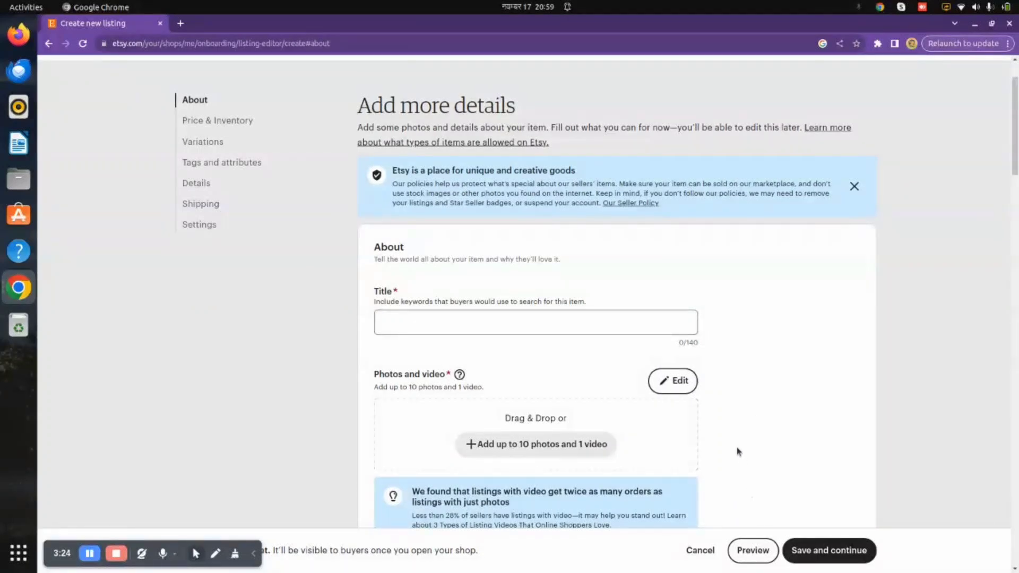
scroll(737, 452, "down", 5)
scroll(737, 452, "down", 5)
scroll(737, 452, "down", 5)
scroll(738, 452, "down", 5)
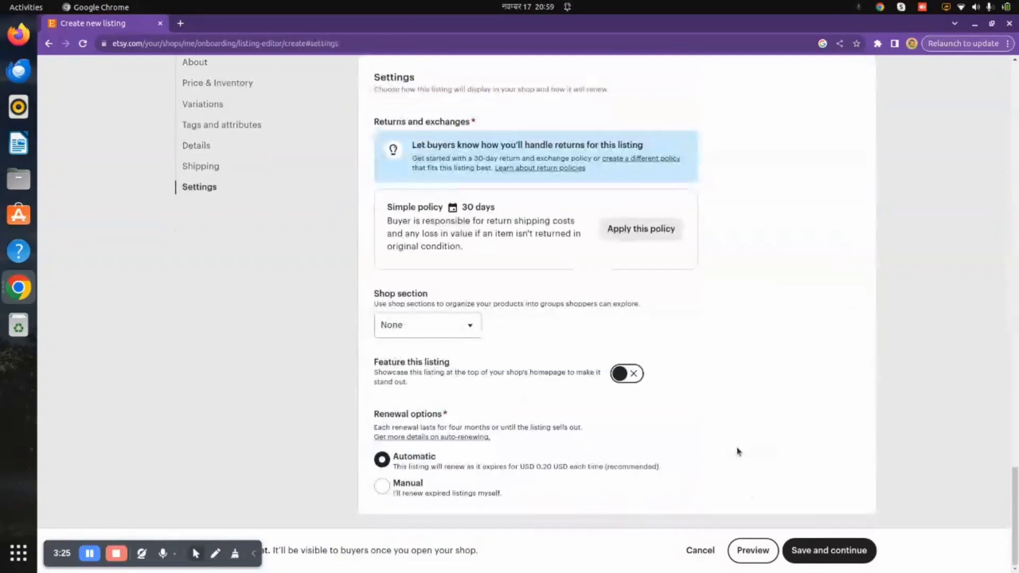
scroll(737, 451, "up", 20)
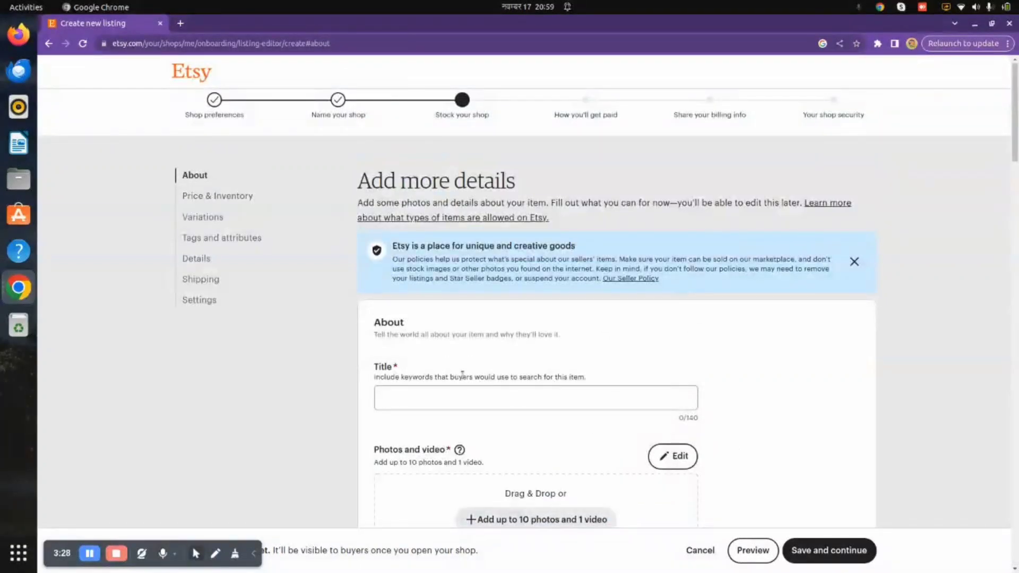
left_click(449, 401)
type("test")
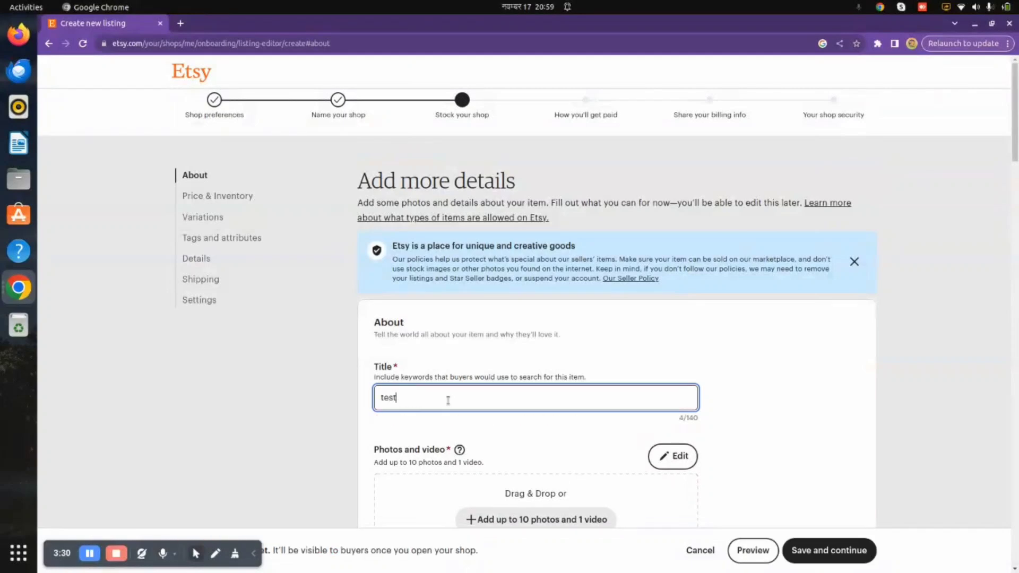
scroll(449, 400, "down", 3)
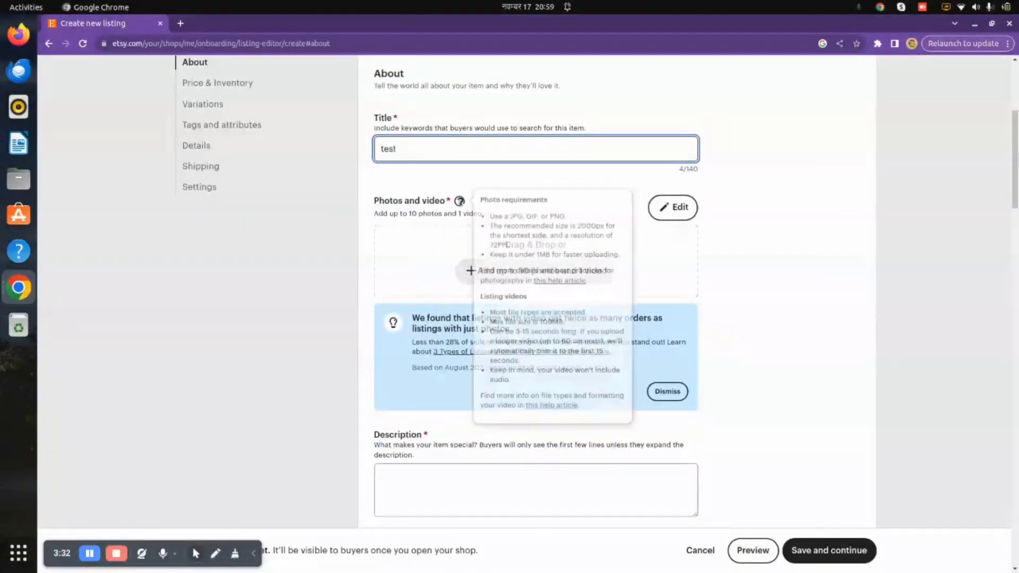
left_click(342, 297)
scroll(733, 328, "down", 2)
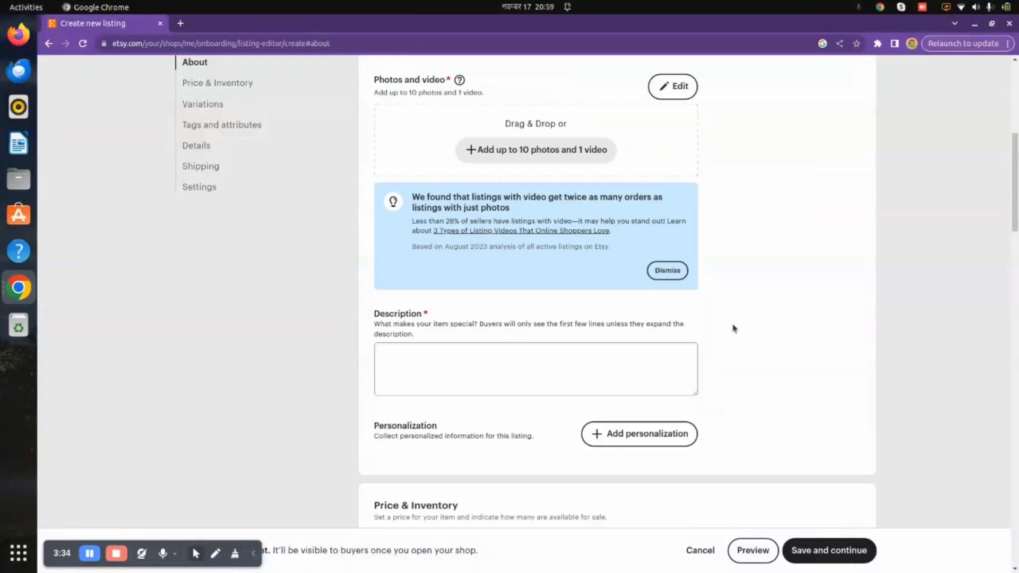
scroll(733, 329, "down", 5)
scroll(733, 329, "up", 3)
scroll(733, 328, "down", 2)
scroll(733, 328, "down", 1)
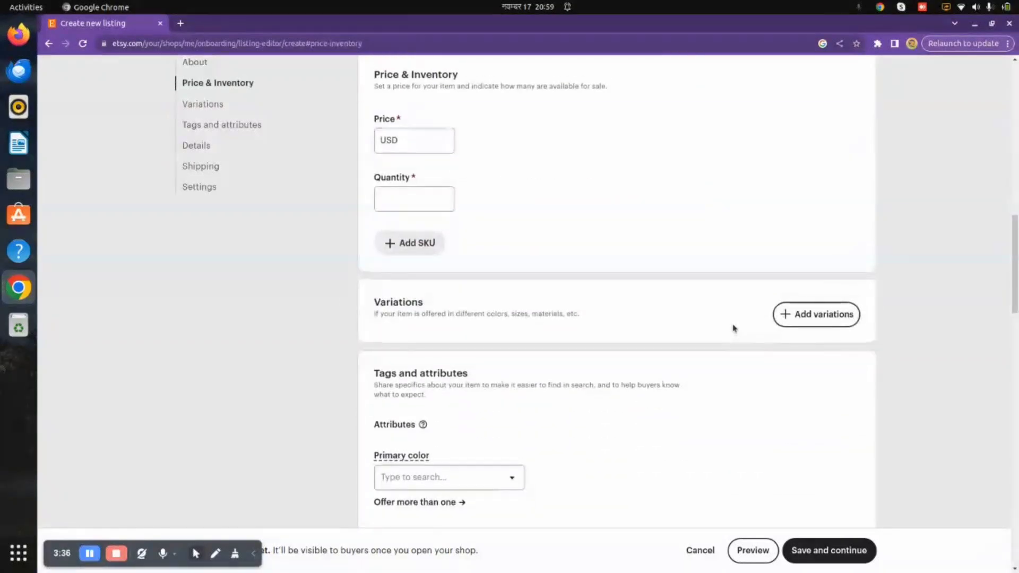
scroll(733, 329, "down", 3)
scroll(733, 328, "down", 5)
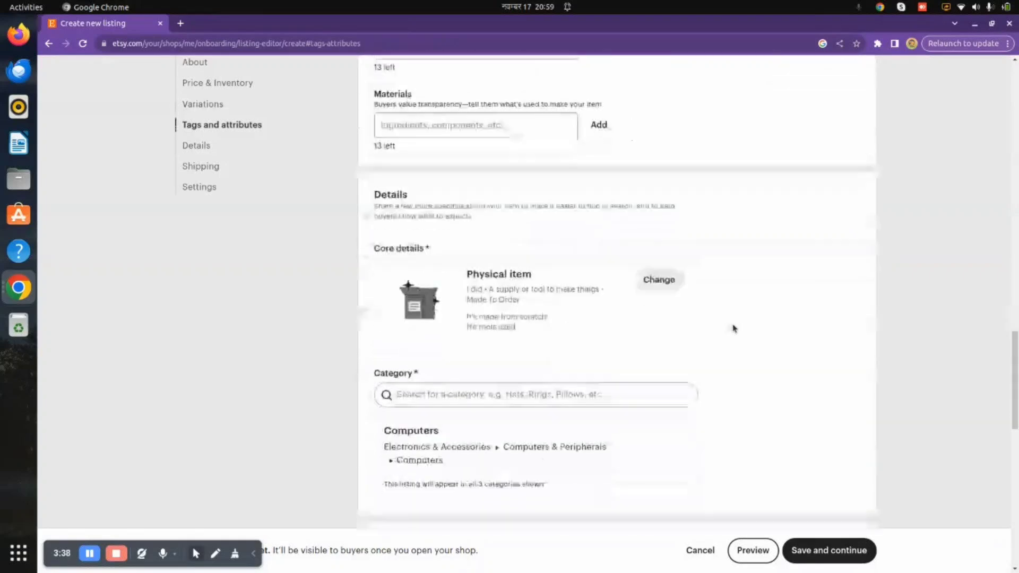
scroll(733, 328, "down", 1)
scroll(733, 329, "down", 5)
scroll(734, 329, "up", 1)
key("Home")
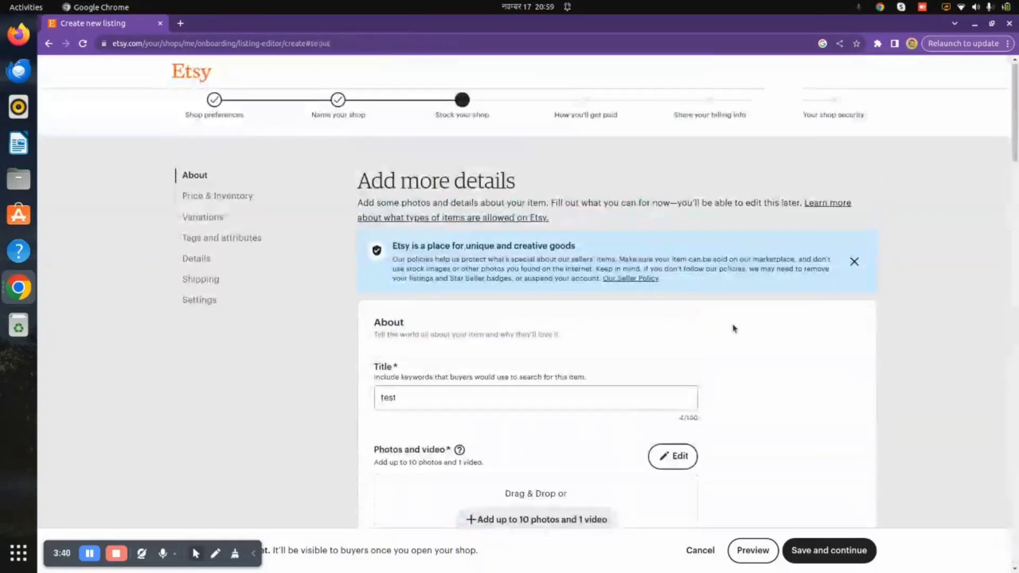